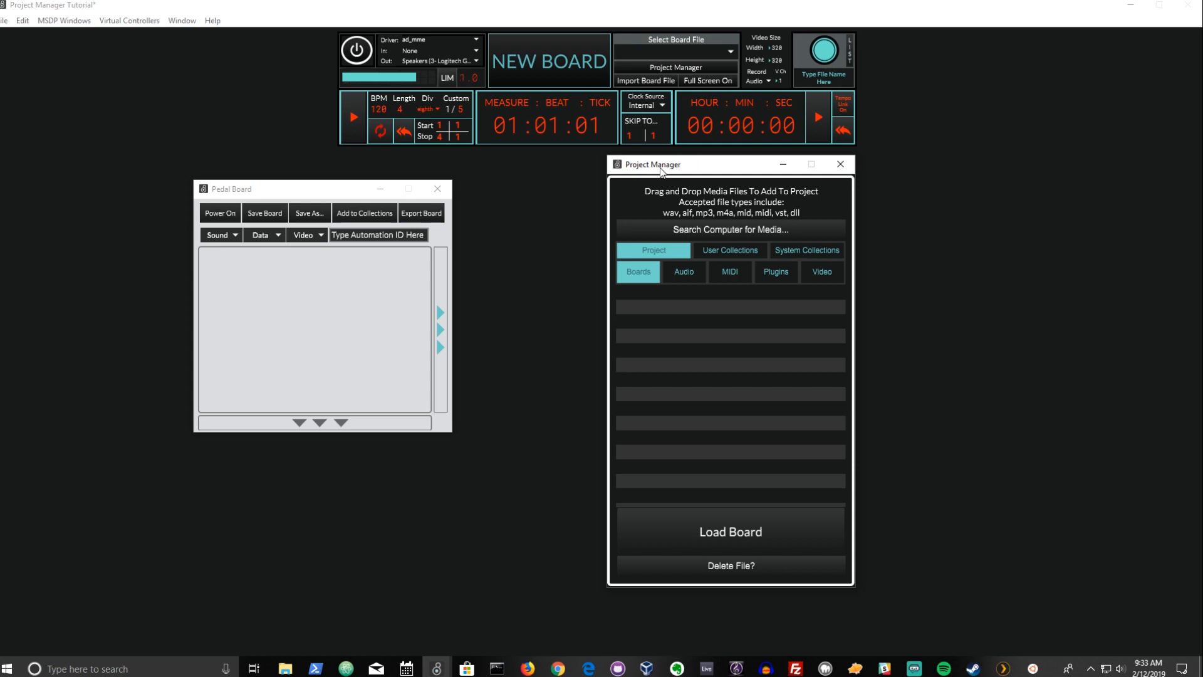
# Check the User Collections and the System Collections boards and audio in the Project Manager, returning to the Project files
pyautogui.click(722, 251)
pyautogui.click(809, 254)
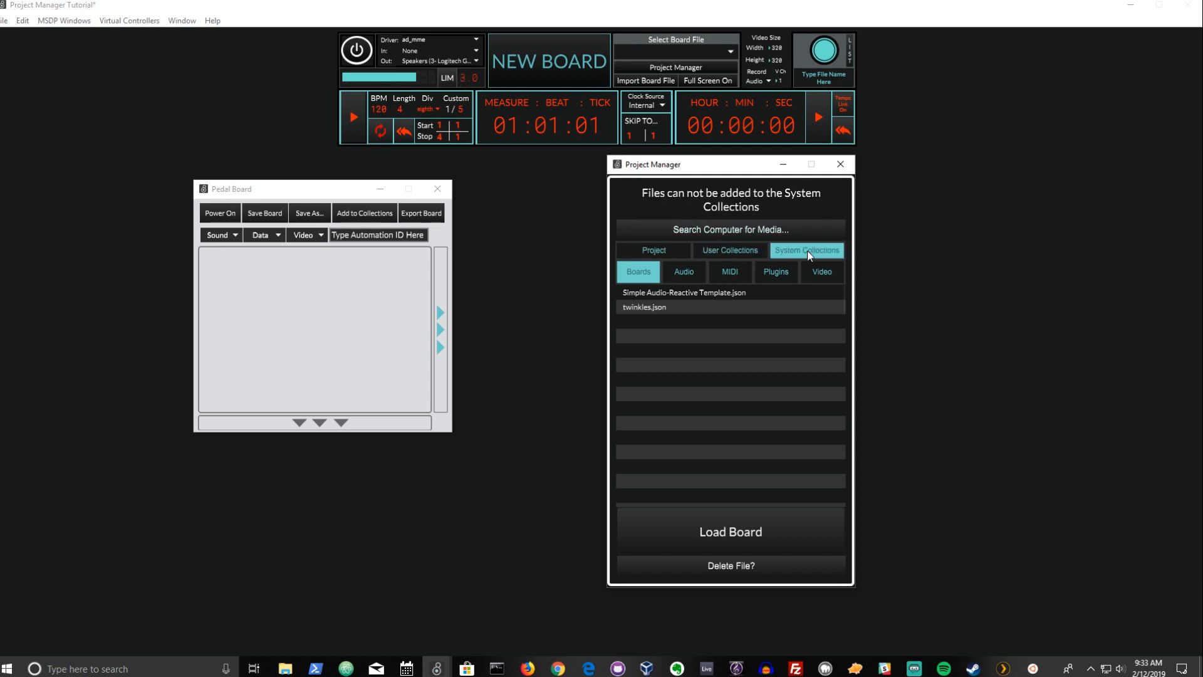
pyautogui.click(694, 274)
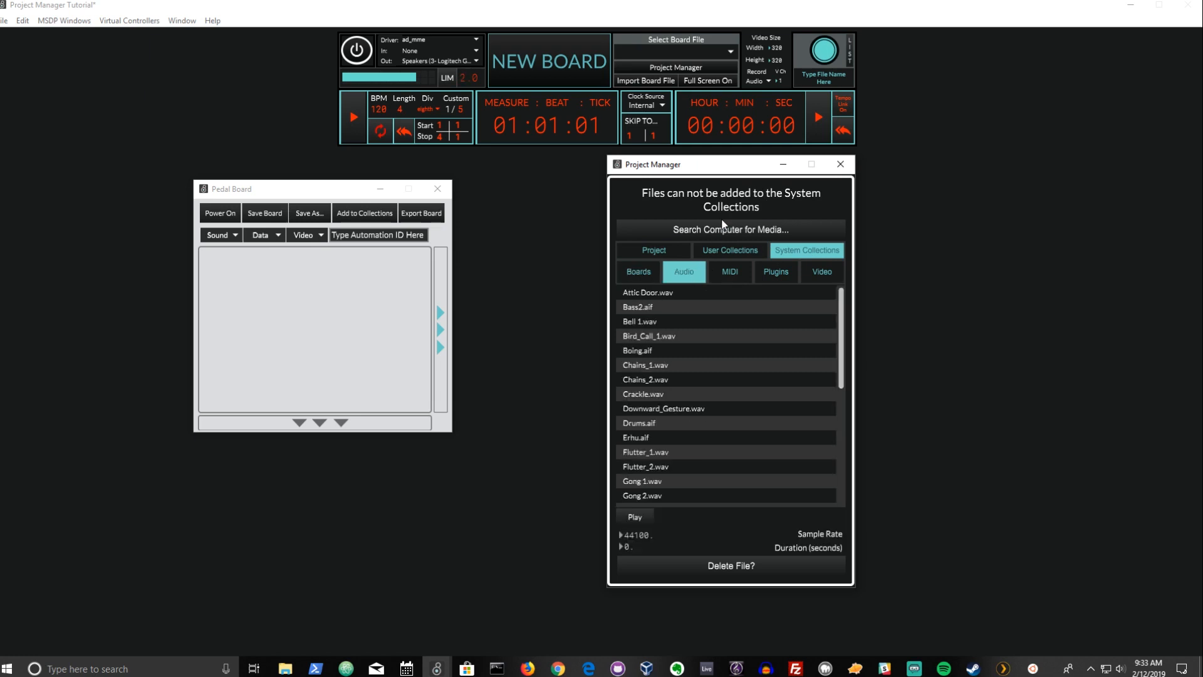
pyautogui.click(654, 250)
# Close and reopen the Project Manager, and arrange it beside the Pedal Board window
pyautogui.moveTo(283, 191); pyautogui.dragTo(313, 168)
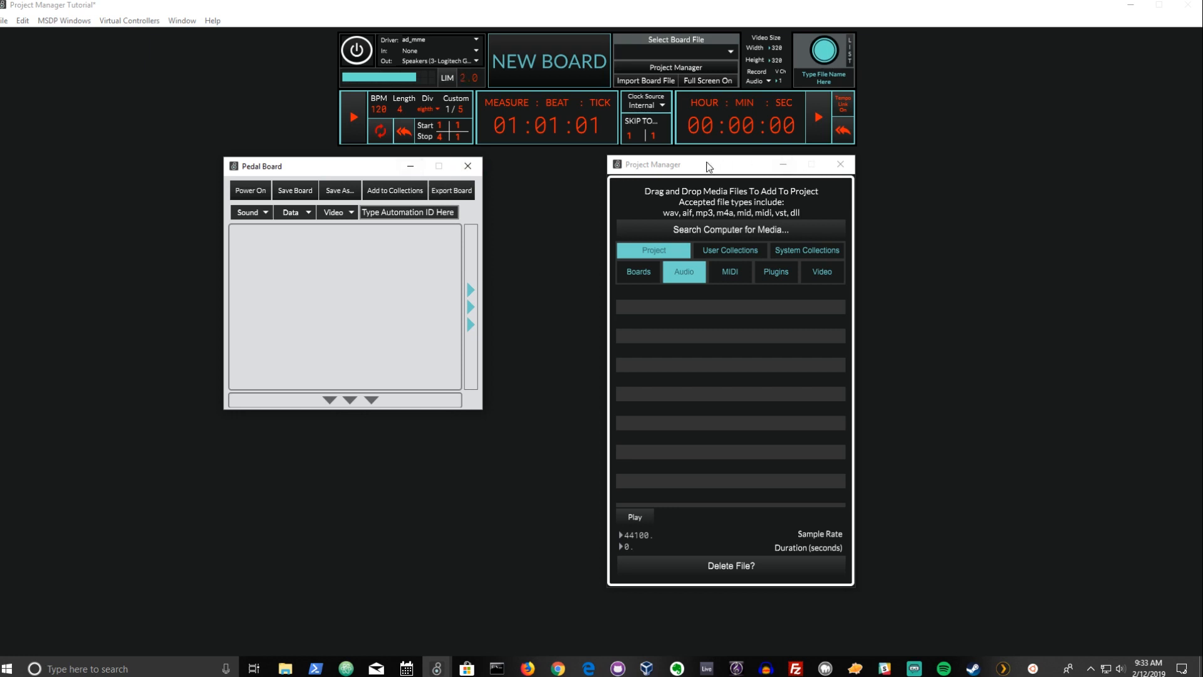
pyautogui.moveTo(709, 165)
pyautogui.mouseDown()
pyautogui.moveTo(732, 166)
pyautogui.moveTo(706, 158)
pyautogui.mouseUp()
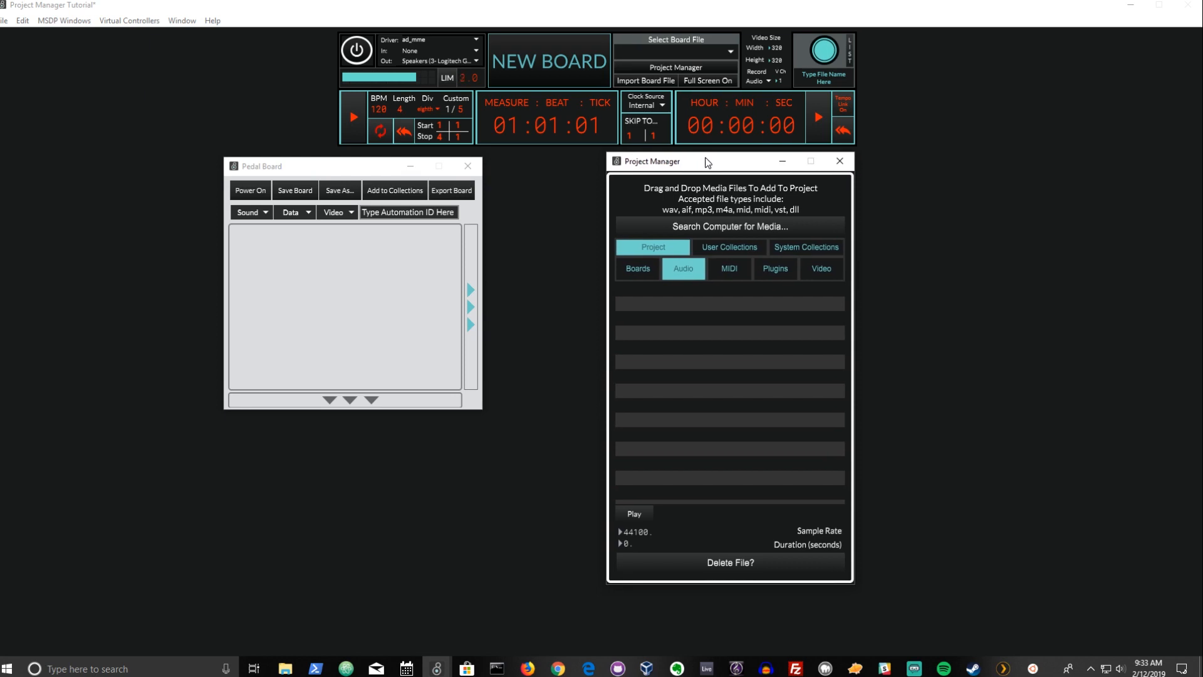
pyautogui.click(840, 161)
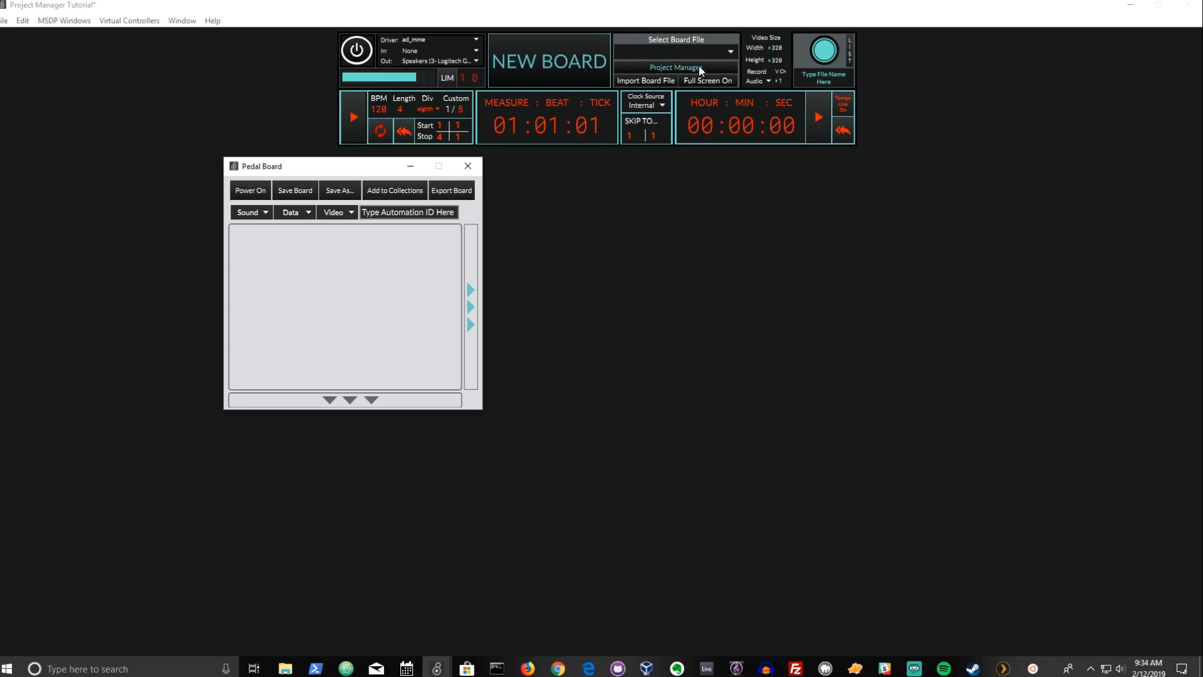
pyautogui.click(626, 67)
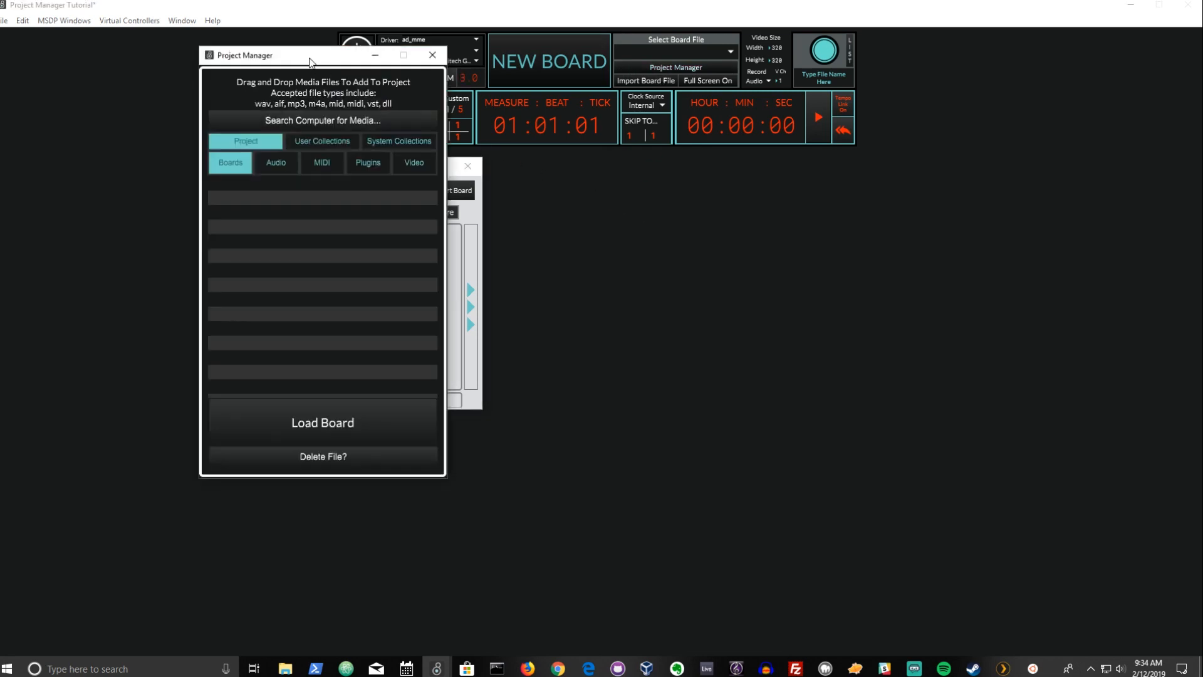
pyautogui.moveTo(310, 56); pyautogui.dragTo(731, 173)
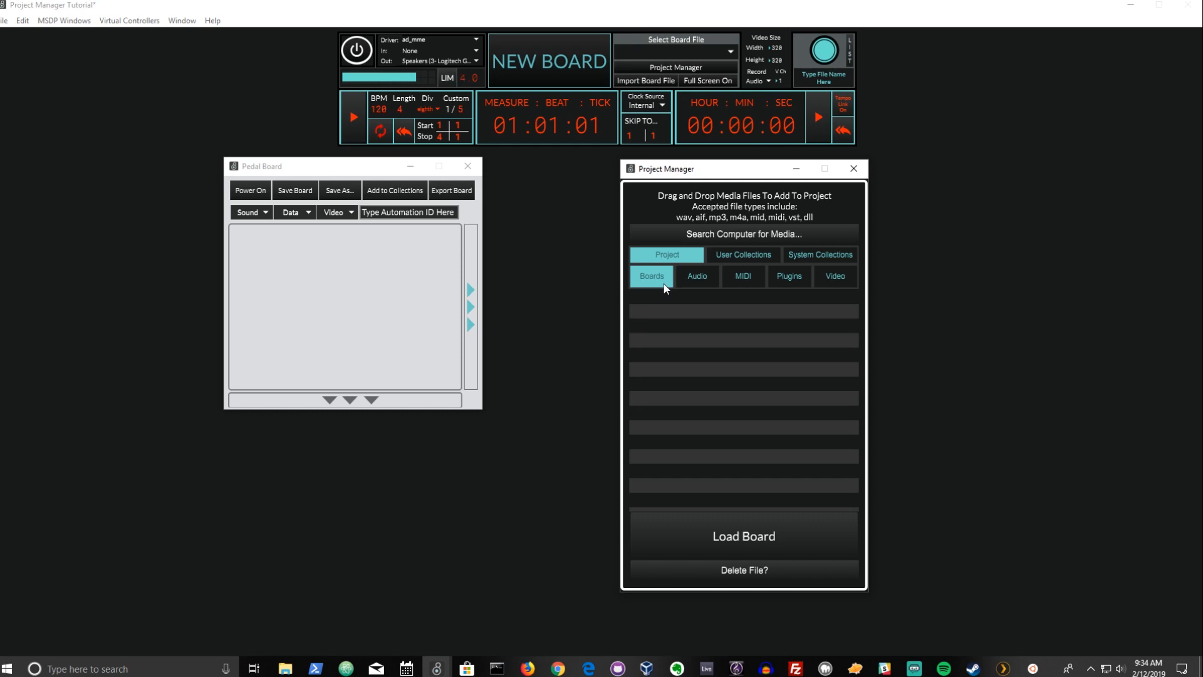
# Look through the current project's MIDI, plugin, video, audio and board file categories
pyautogui.click(743, 277)
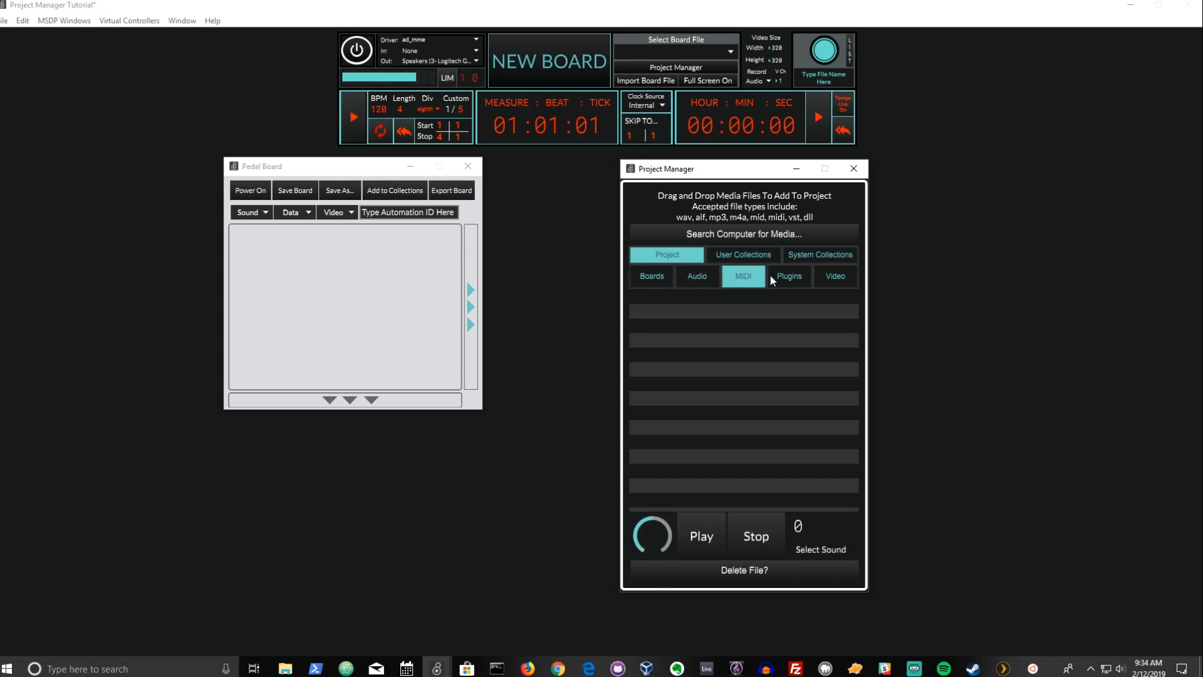
pyautogui.click(808, 279)
pyautogui.click(836, 277)
pyautogui.click(789, 277)
pyautogui.click(696, 277)
pyautogui.click(653, 275)
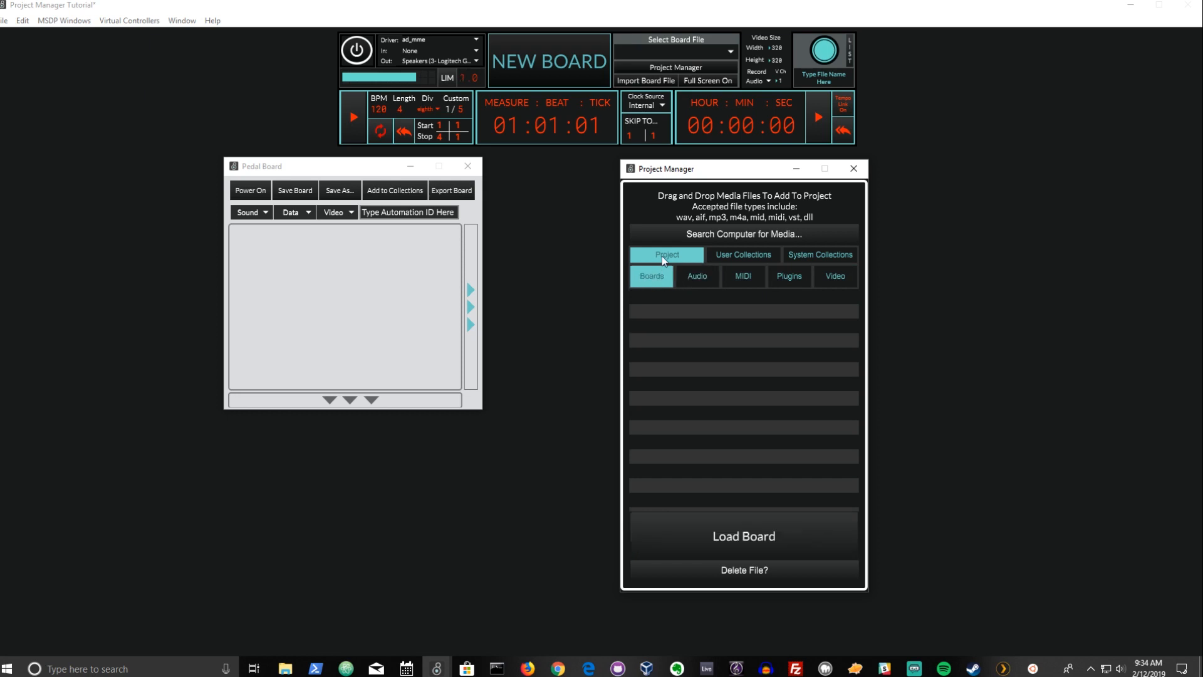
# Look through the board, audio and MIDI categories of the User Collections
pyautogui.click(730, 252)
pyautogui.click(706, 275)
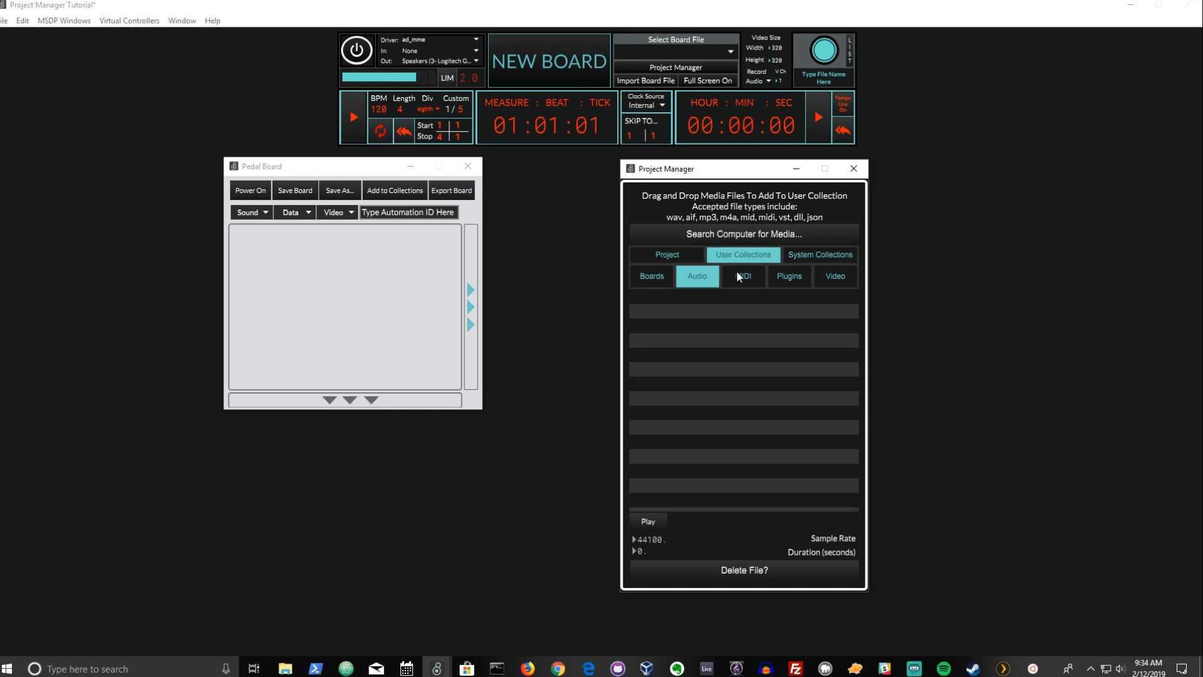
pyautogui.click(735, 269)
pyautogui.click(702, 272)
pyautogui.click(664, 271)
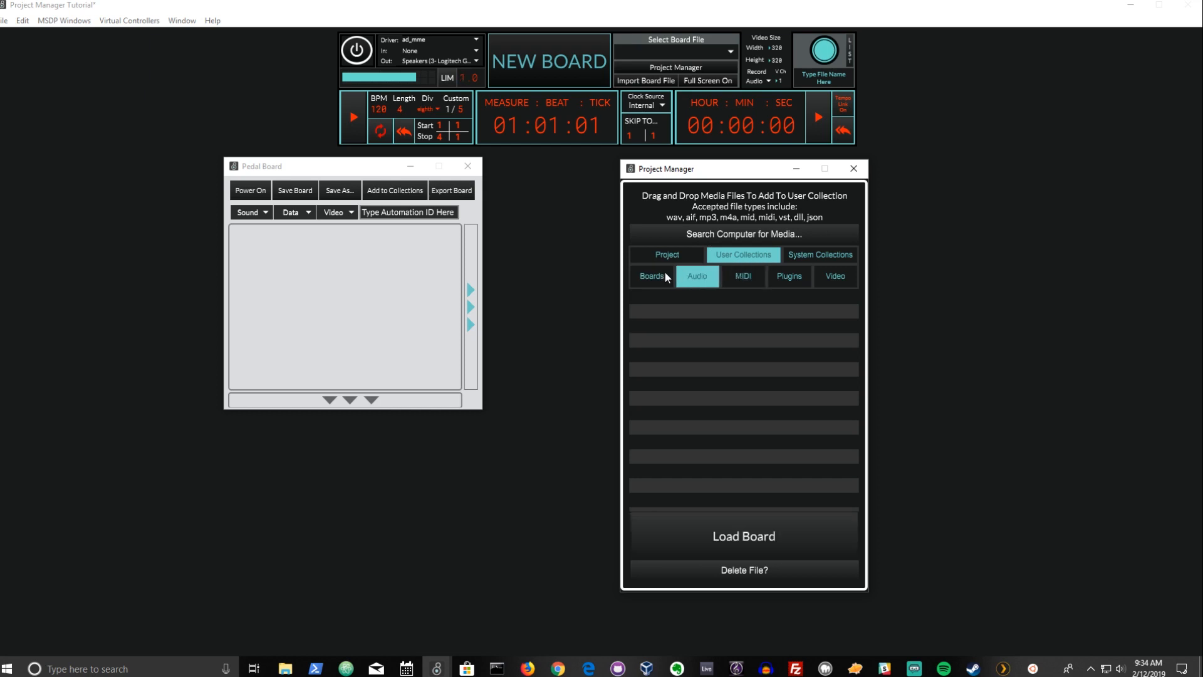
# Examine the audio, MIDI and plugin files supplied in the System Collections
pyautogui.click(806, 259)
pyautogui.click(717, 277)
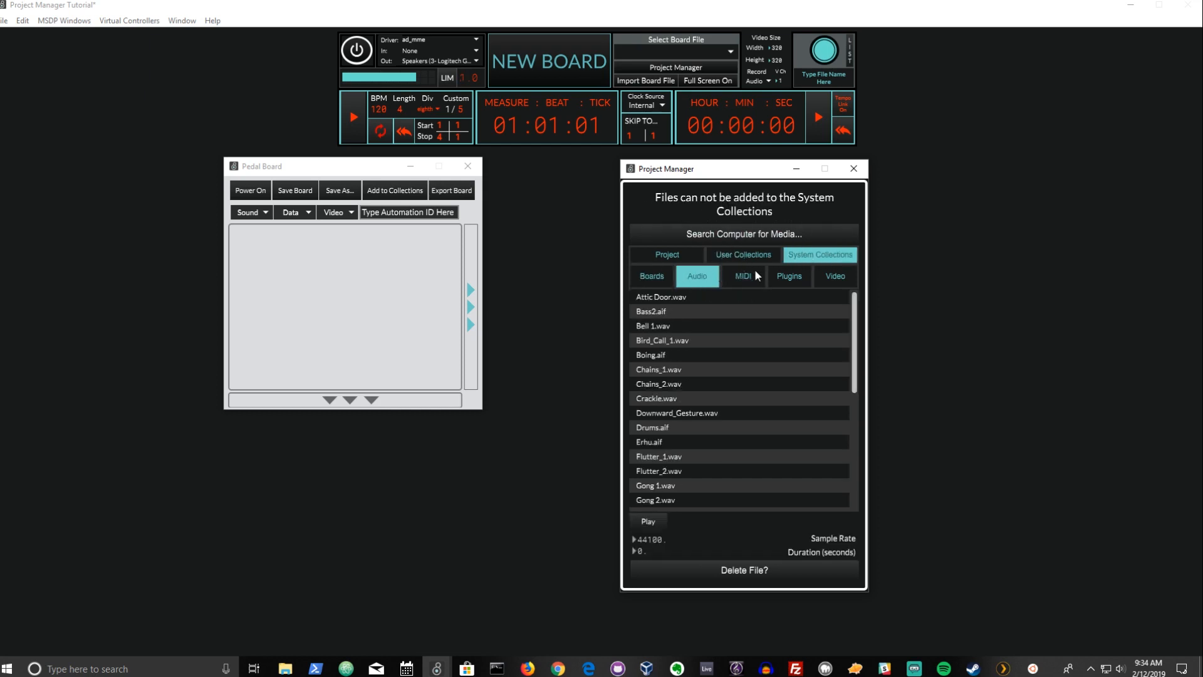
pyautogui.click(754, 274)
pyautogui.click(788, 279)
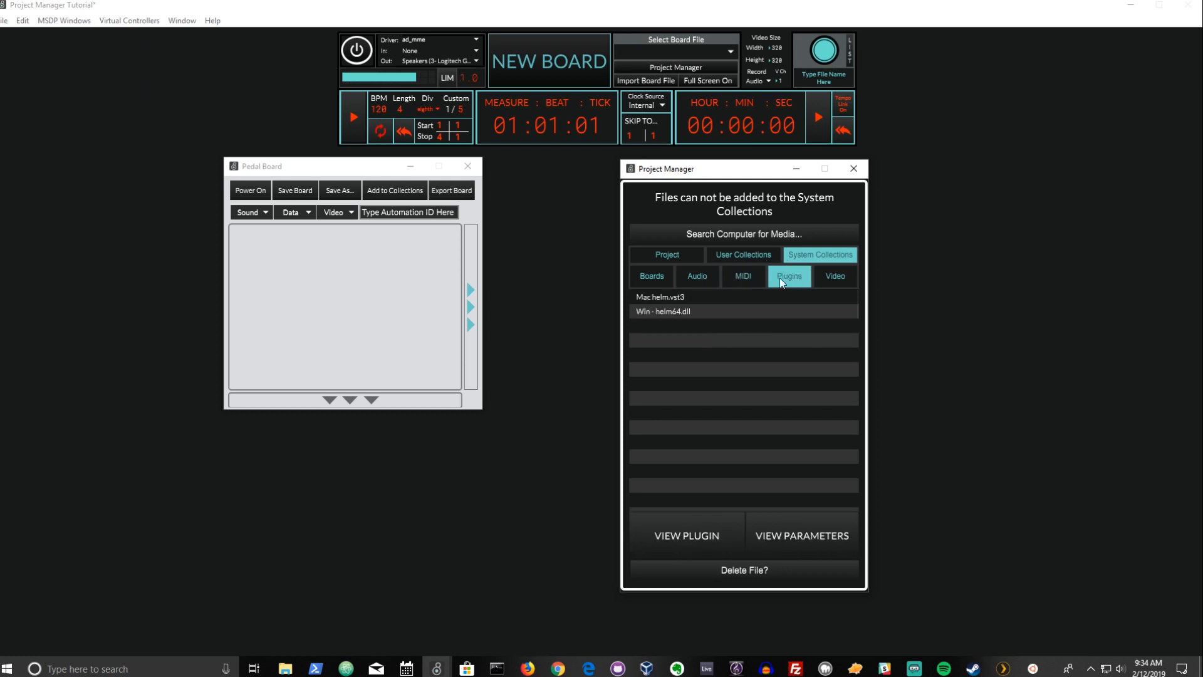
pyautogui.click(708, 280)
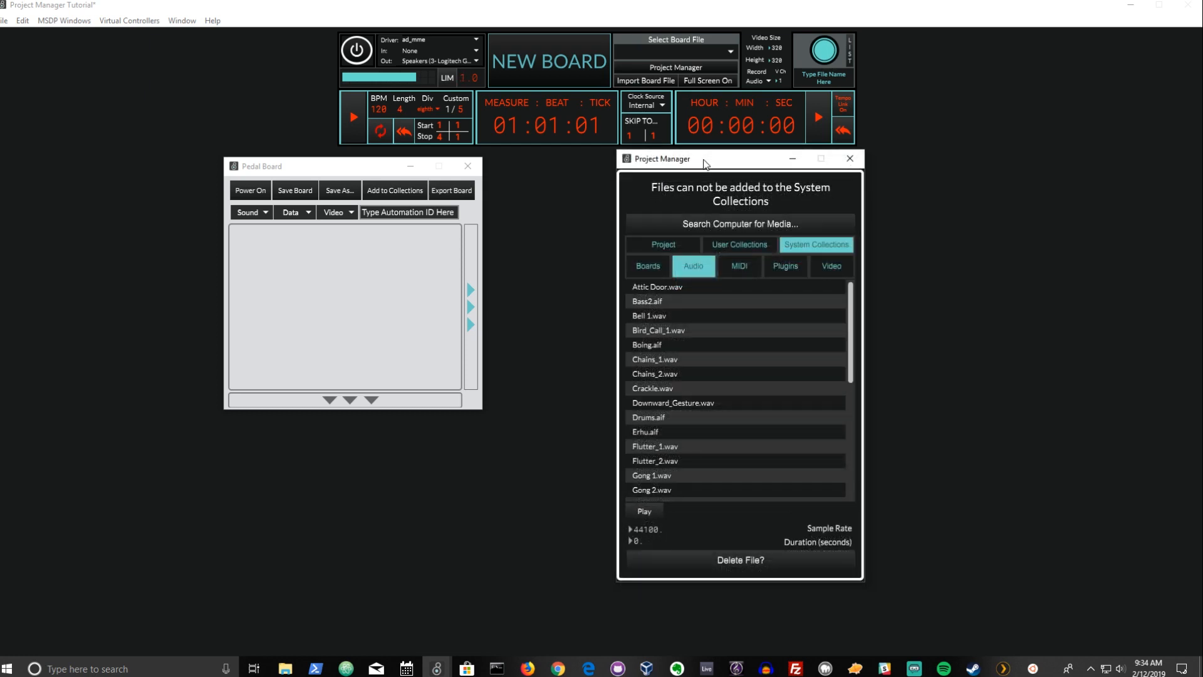
pyautogui.moveTo(704, 164); pyautogui.dragTo(694, 164)
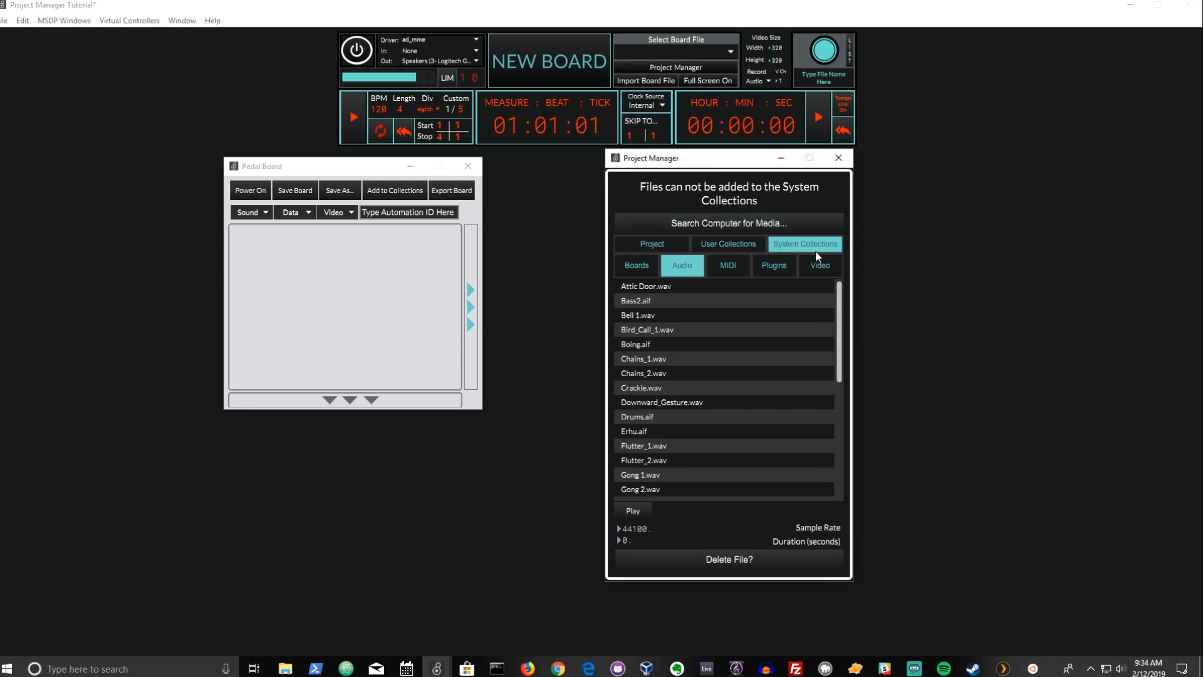
pyautogui.scroll(-5, 633, 355)
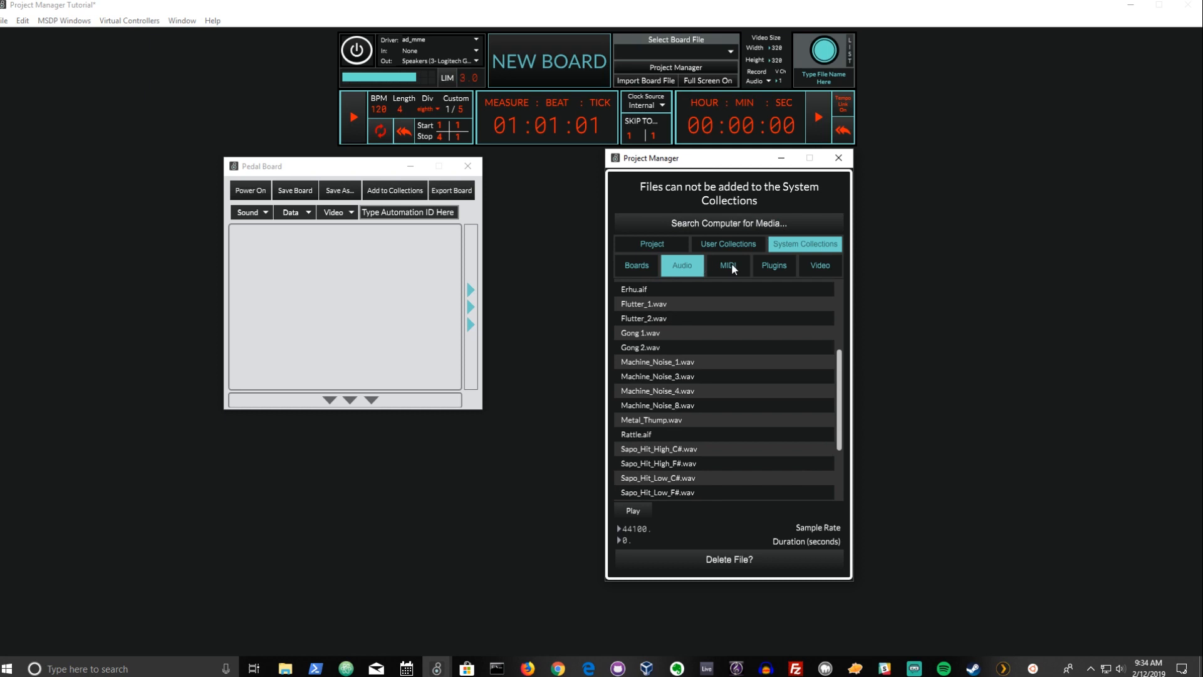
pyautogui.click(774, 265)
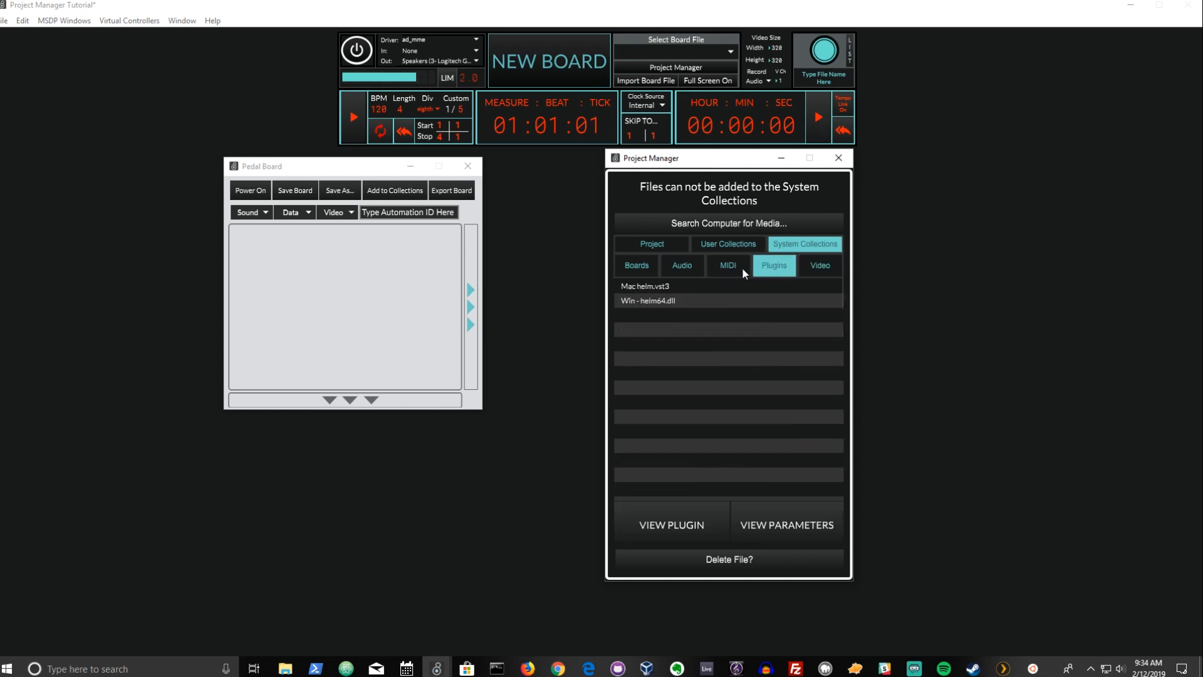
pyautogui.click(727, 265)
pyautogui.click(678, 266)
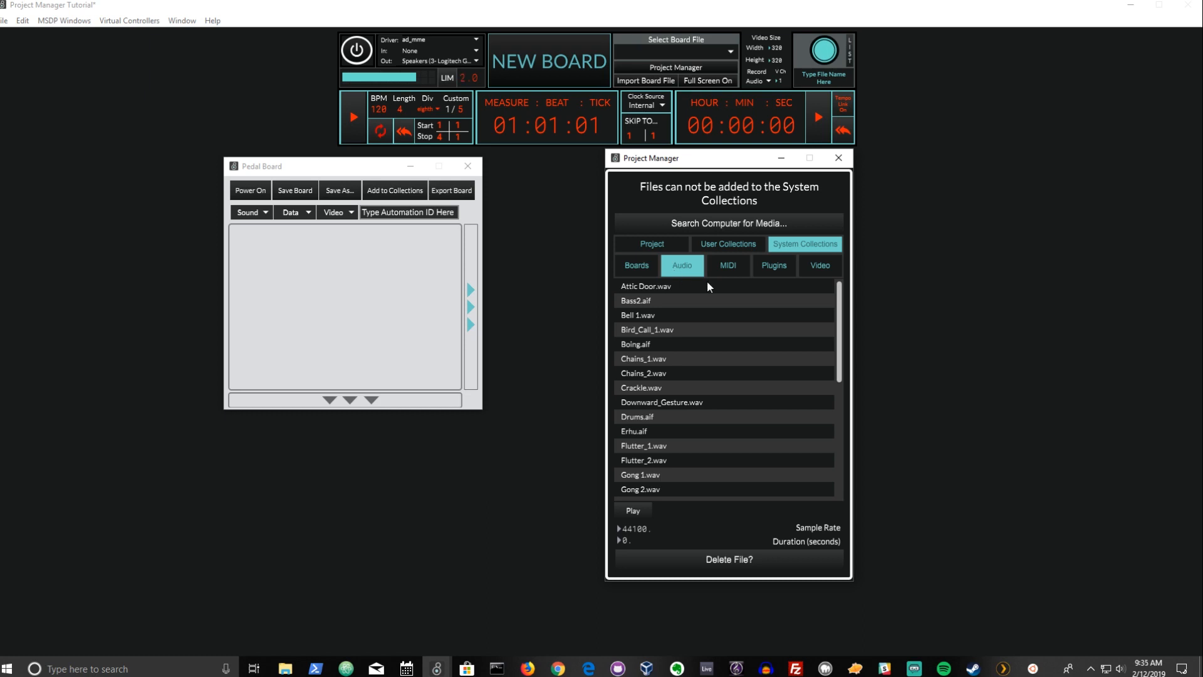
# Add an Audio File Player sound module to the Pedal Board and place the board next to the Project Manager
pyautogui.moveTo(273, 168); pyautogui.dragTo(310, 168)
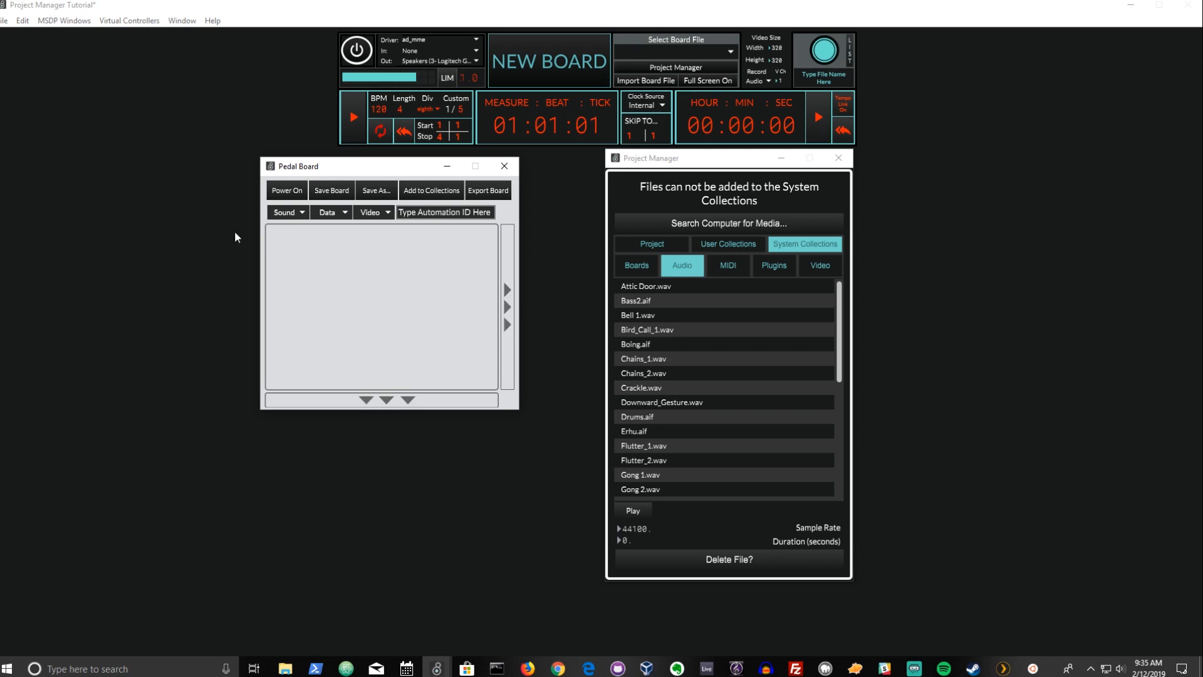
pyautogui.scroll(-3, 660, 304)
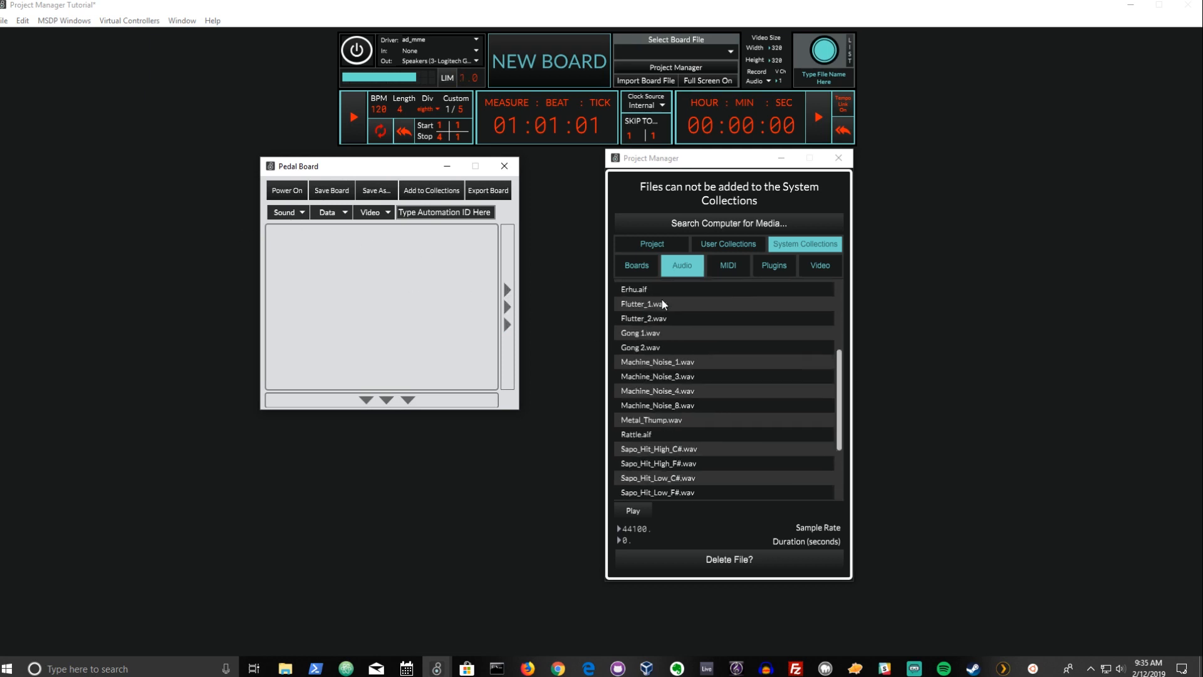
pyautogui.scroll(3, 660, 303)
pyautogui.click(300, 216)
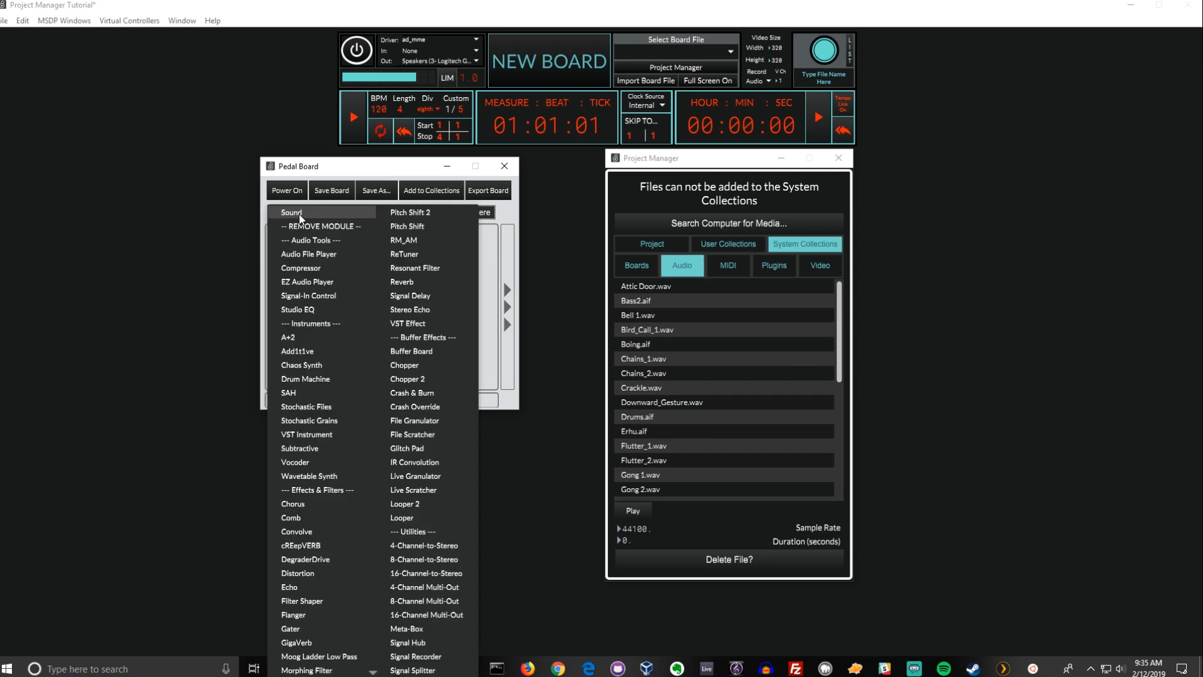
pyautogui.click(314, 254)
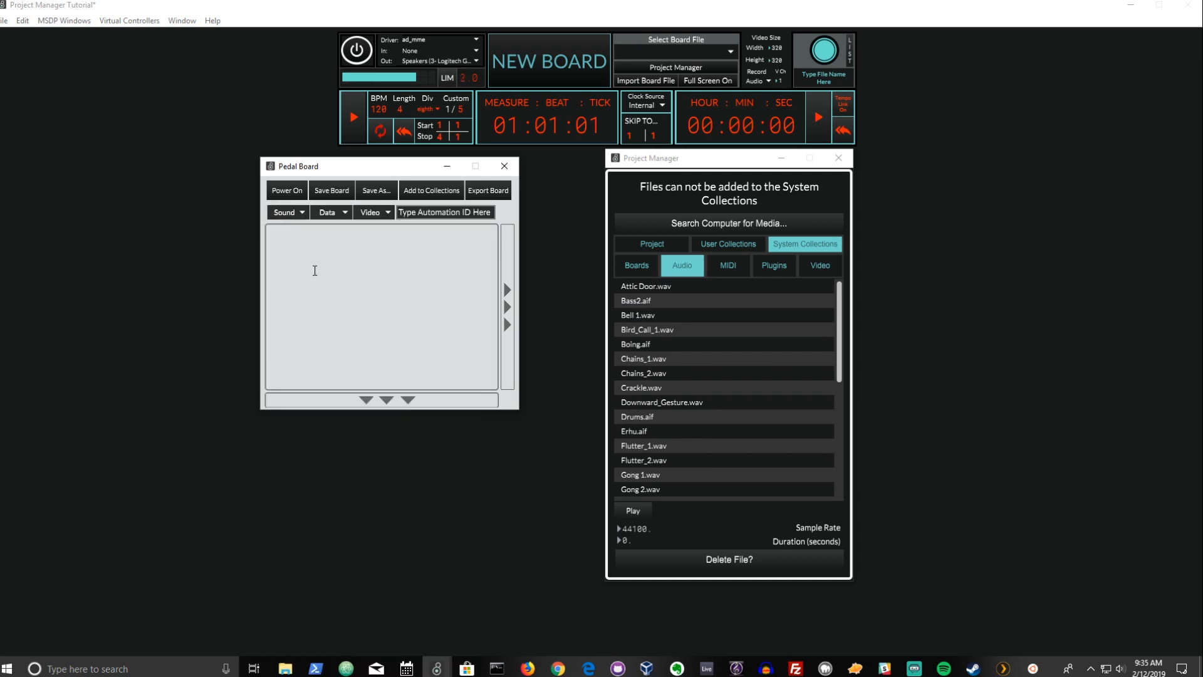
pyautogui.moveTo(375, 170); pyautogui.dragTo(454, 167)
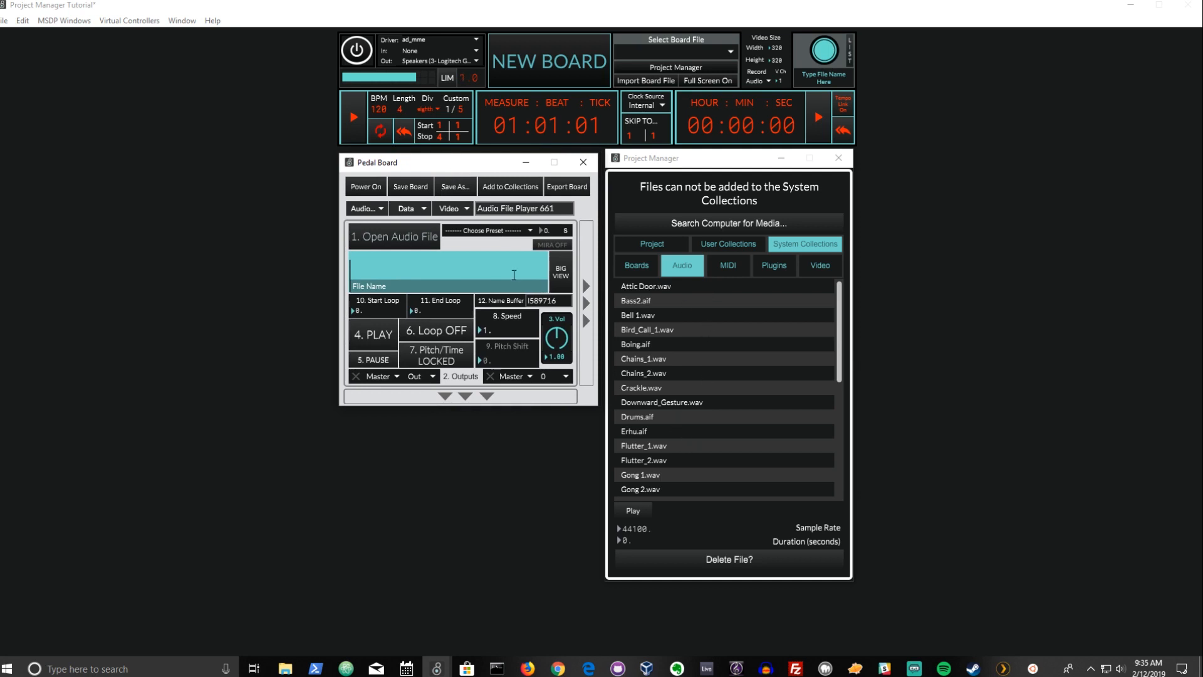
# Load VoxOooh.aif from the System Collections into the Audio File Player, and briefly play it
pyautogui.scroll(-8, 637, 323)
pyautogui.scroll(-1, 637, 324)
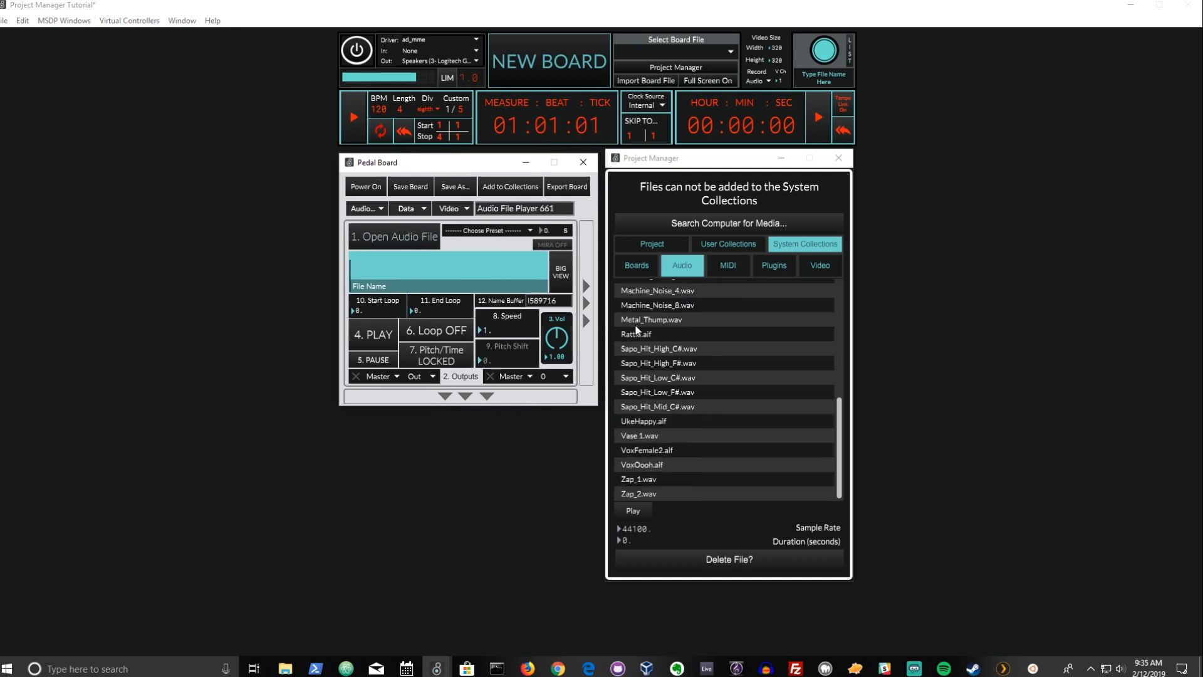
pyautogui.click(648, 466)
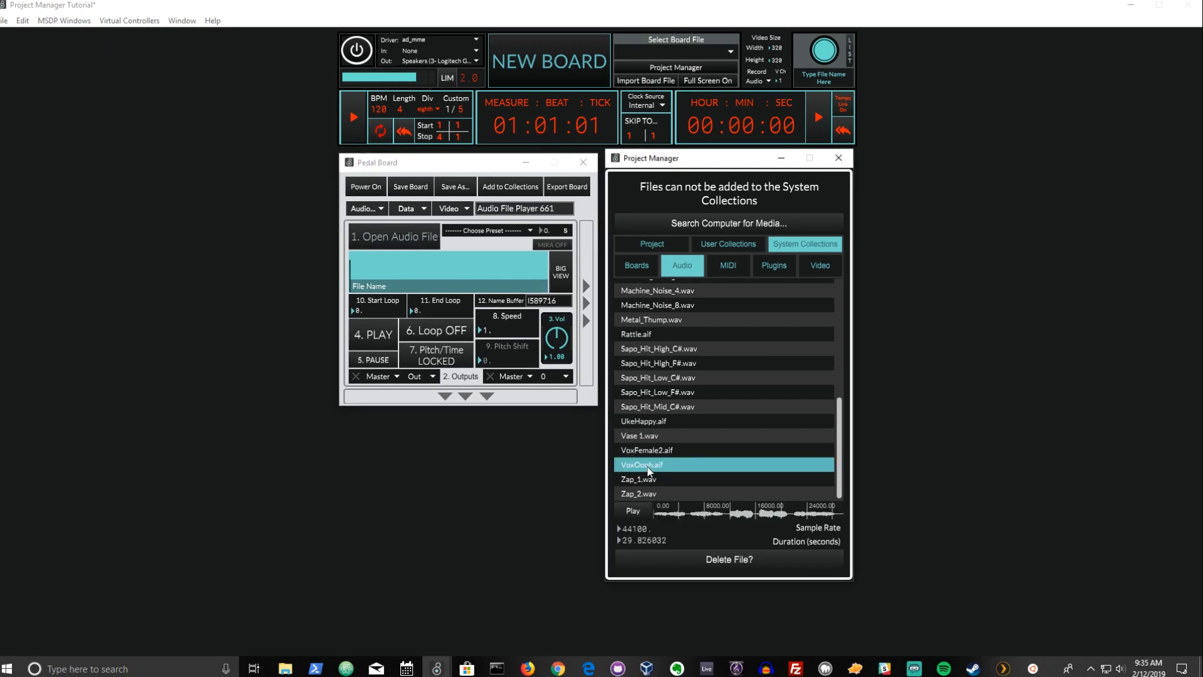
pyautogui.moveTo(648, 470); pyautogui.dragTo(415, 269)
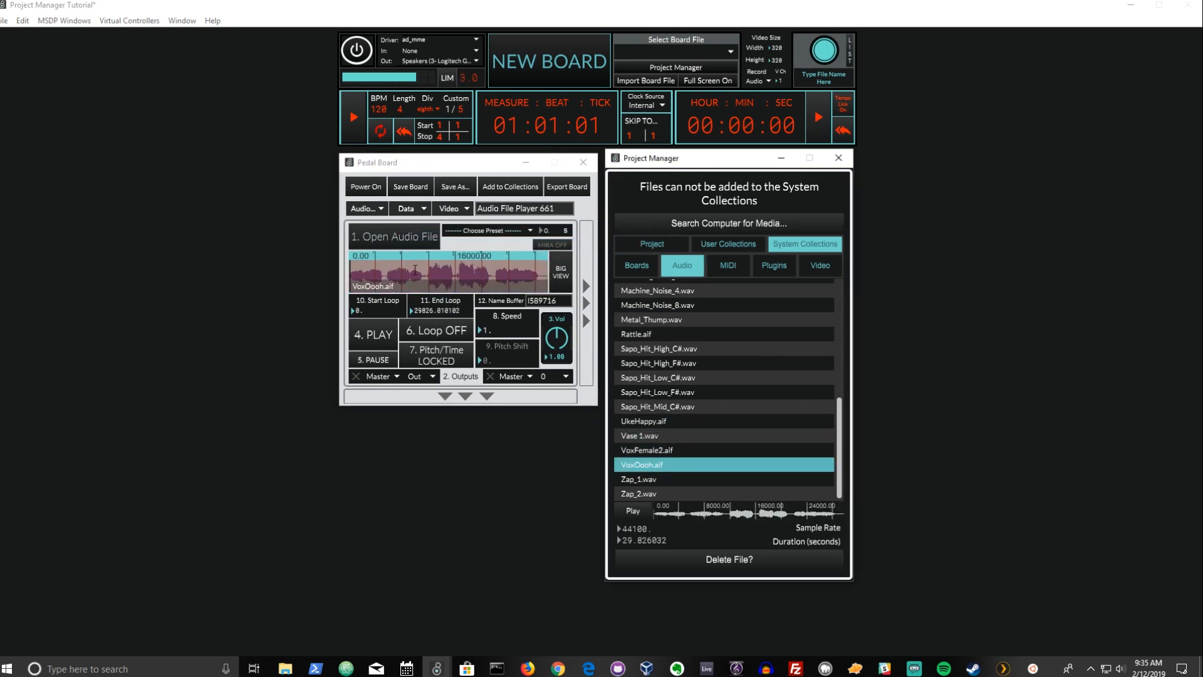
pyautogui.click(382, 339)
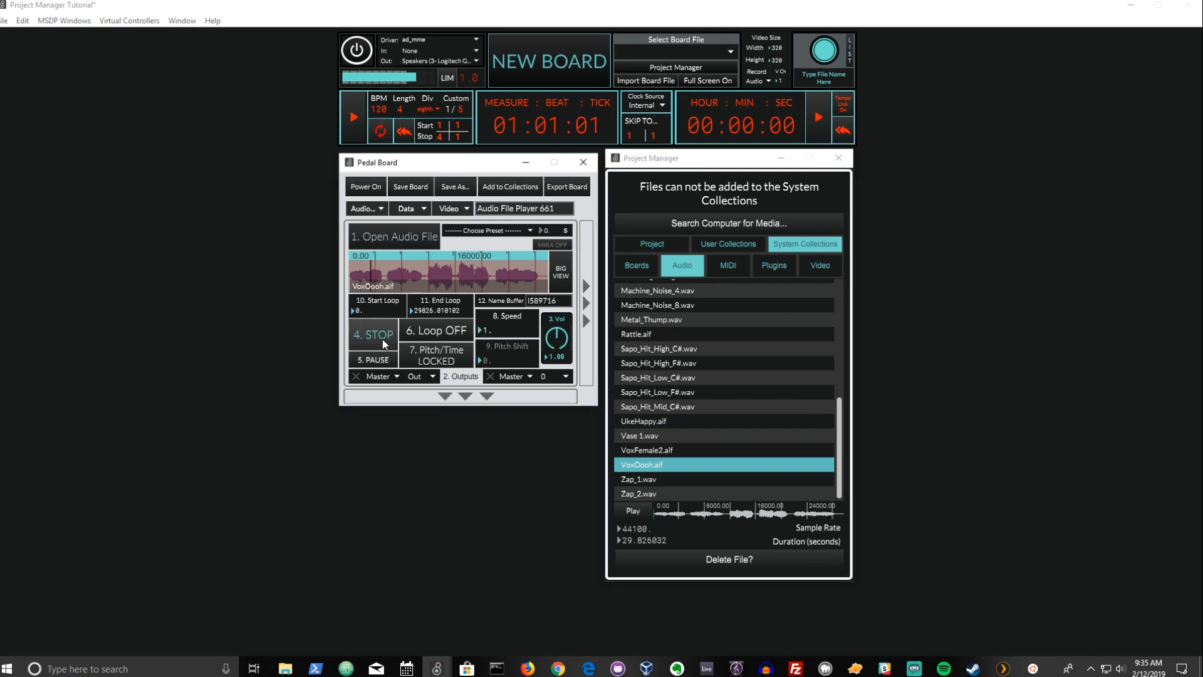
pyautogui.click(382, 339)
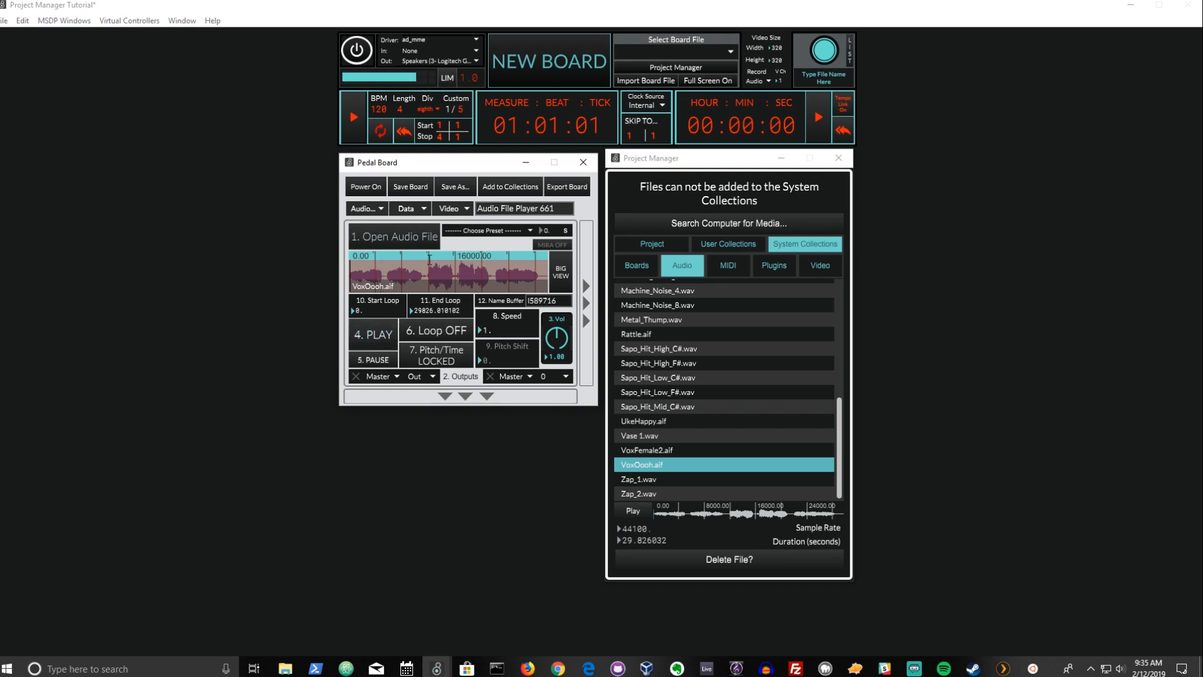
# Replace the Audio File Player with Stochastic Grains, and swap that for the Stochastic Files module
pyautogui.click(361, 215)
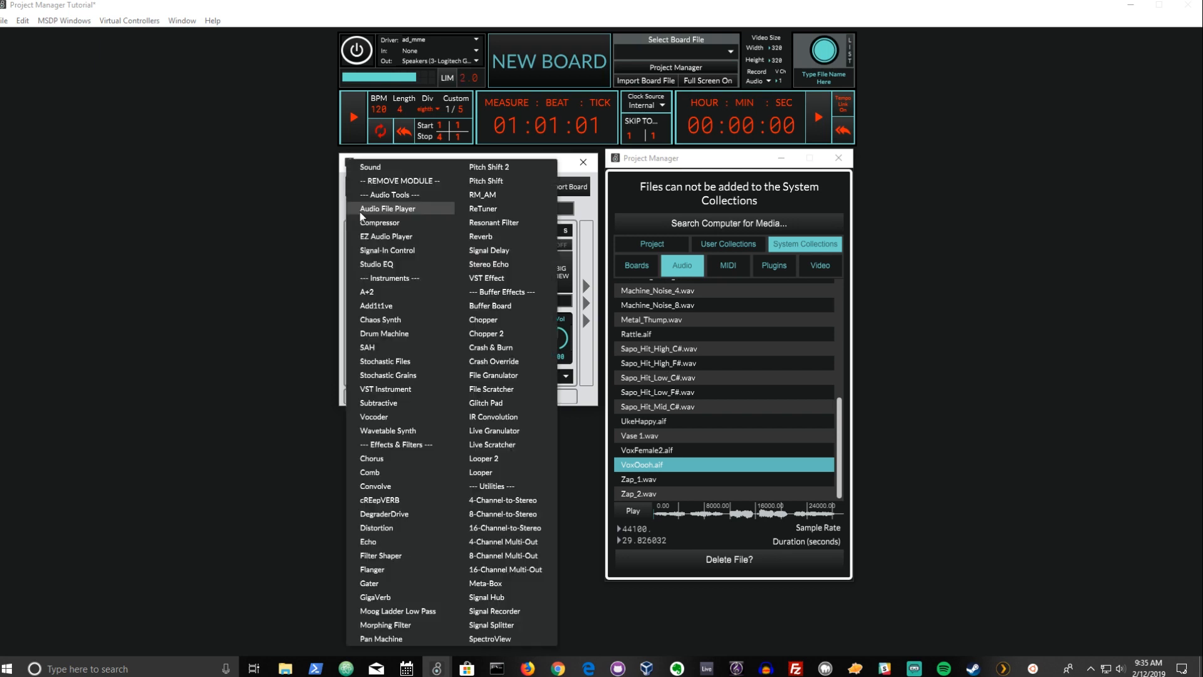
pyautogui.click(395, 376)
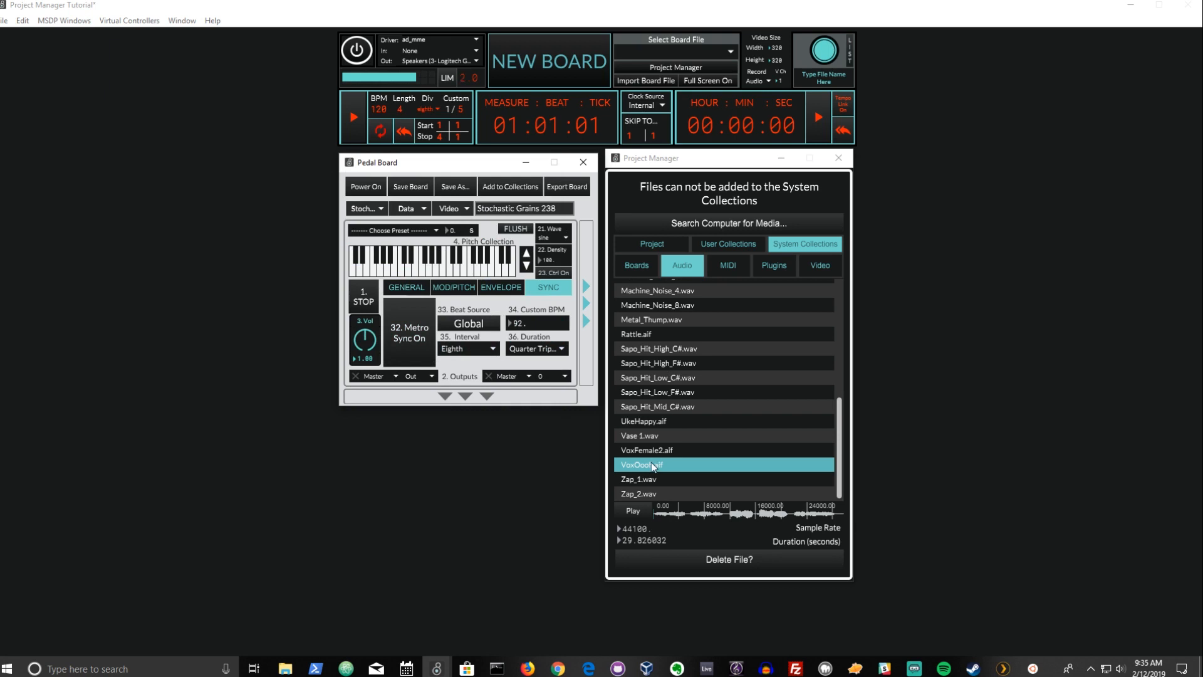
pyautogui.click(369, 212)
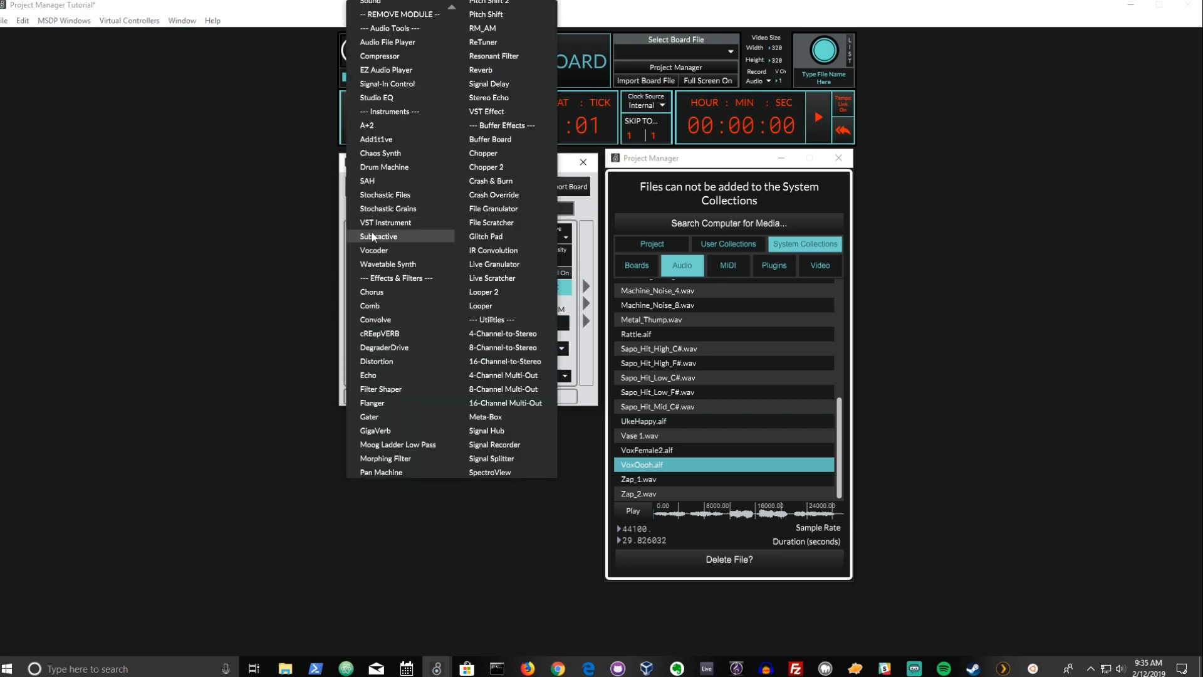
pyautogui.click(393, 200)
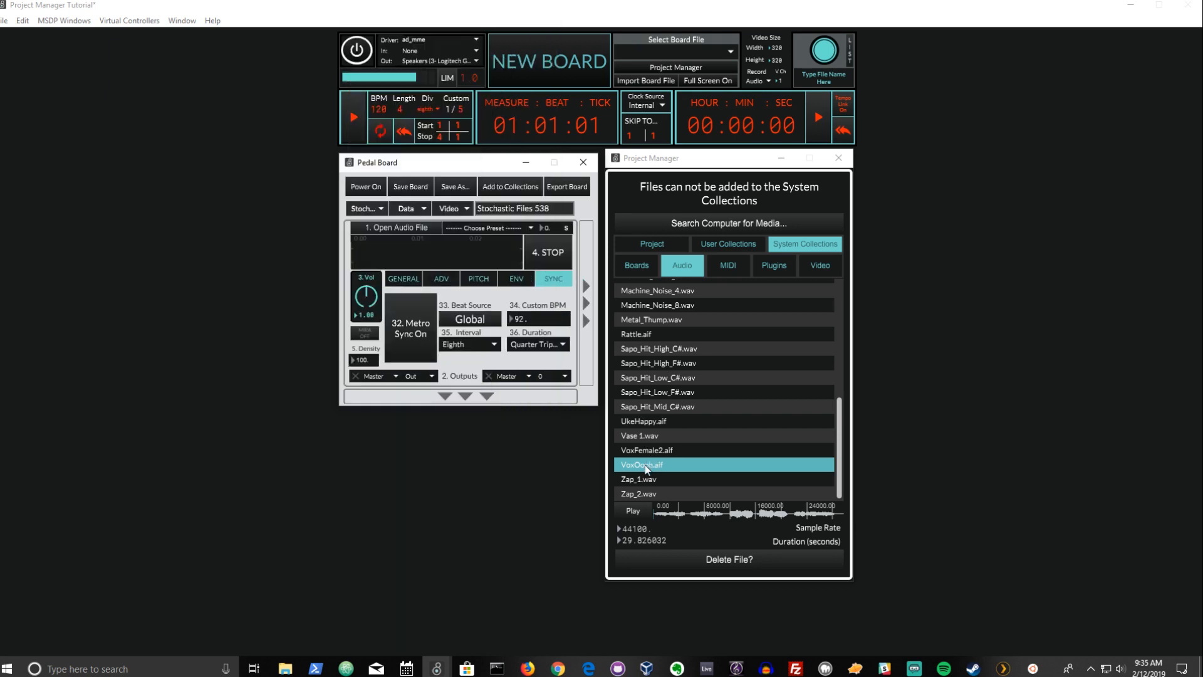
# Load VoxOooh.aif into the Stochastic Files module and audition it by starting and stopping the global beat transport
pyautogui.moveTo(641, 471); pyautogui.dragTo(433, 250)
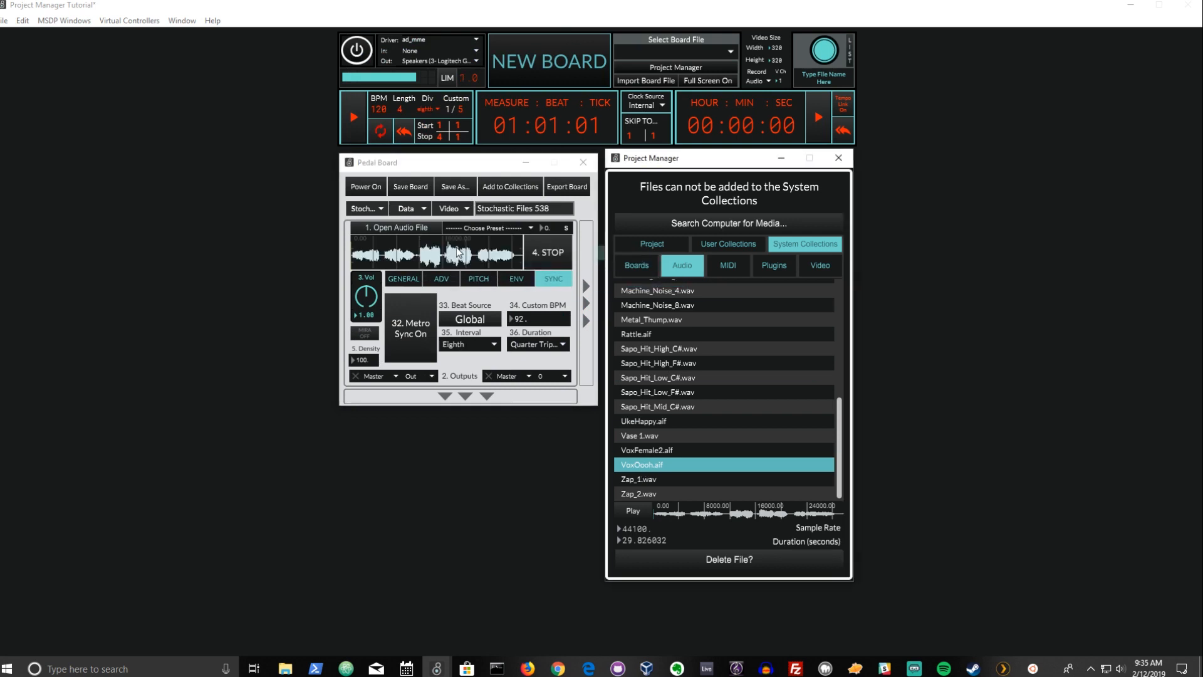
pyautogui.click(359, 119)
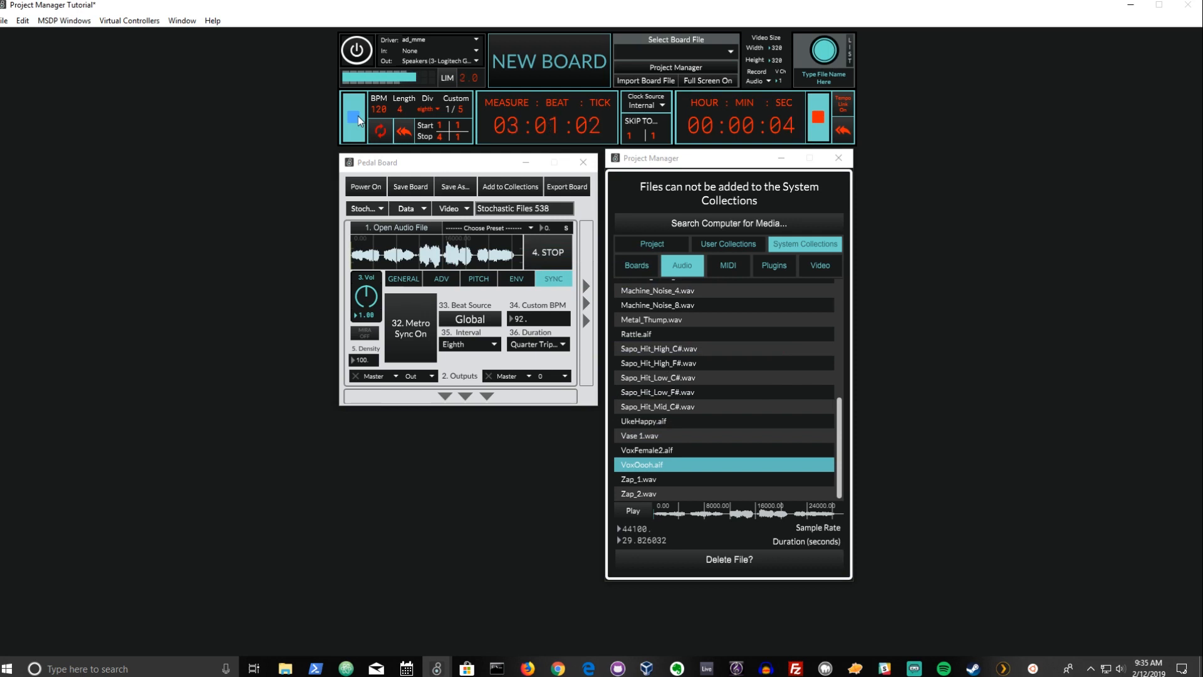
pyautogui.click(358, 117)
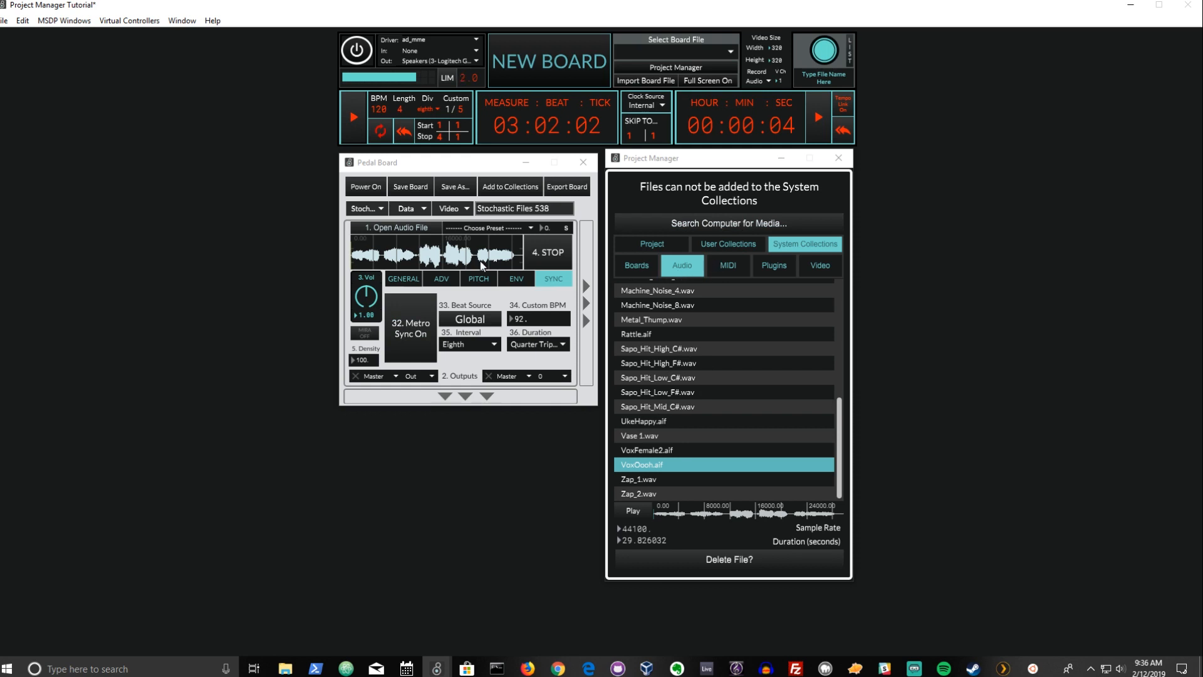
# Close the current Pedal Board and load Simple Audio-Reactive Template.json from the System Collections boards
pyautogui.click(645, 268)
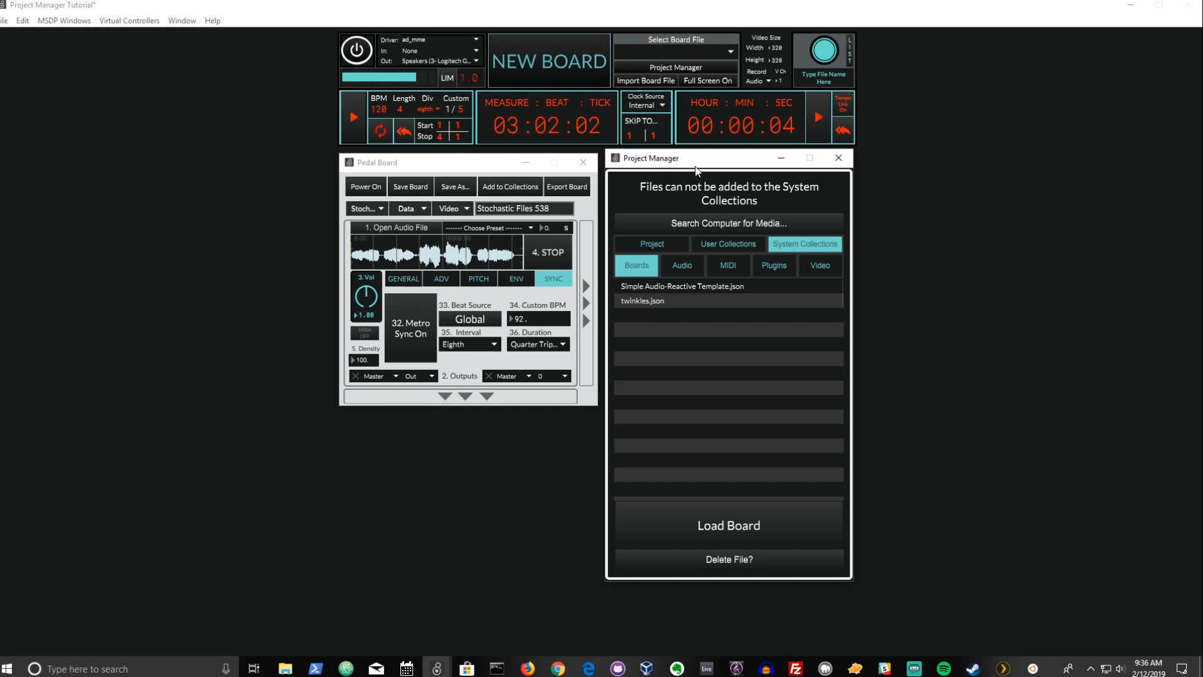
pyautogui.moveTo(695, 159); pyautogui.dragTo(814, 165)
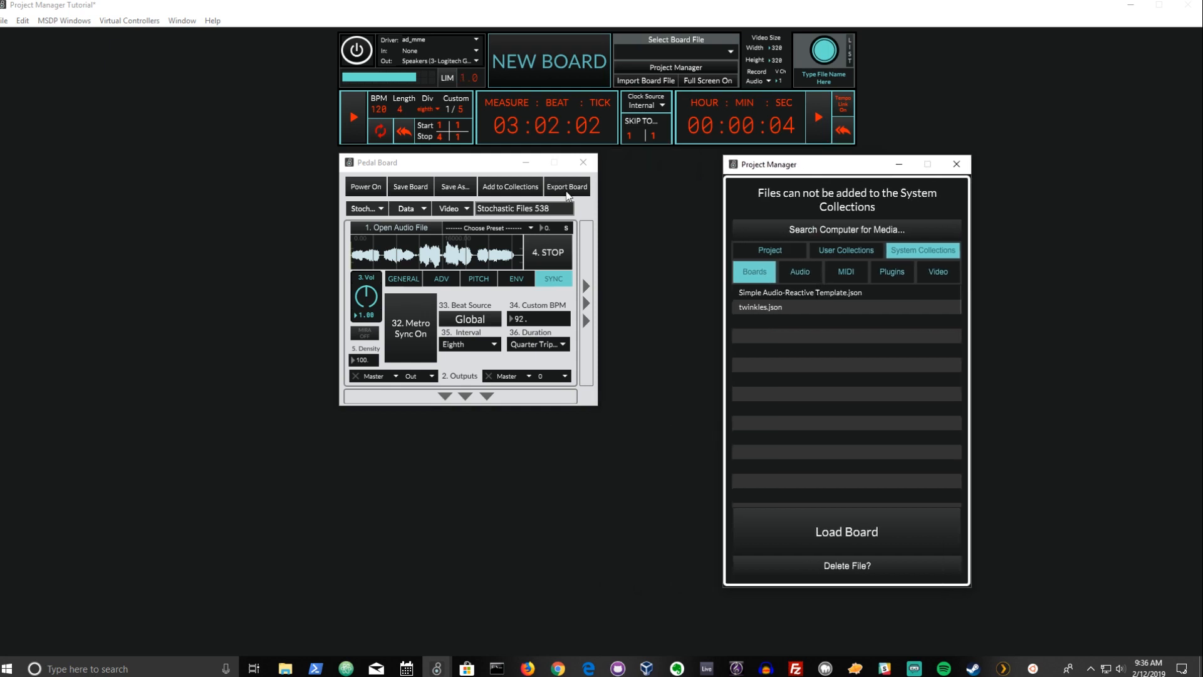
pyautogui.click(583, 163)
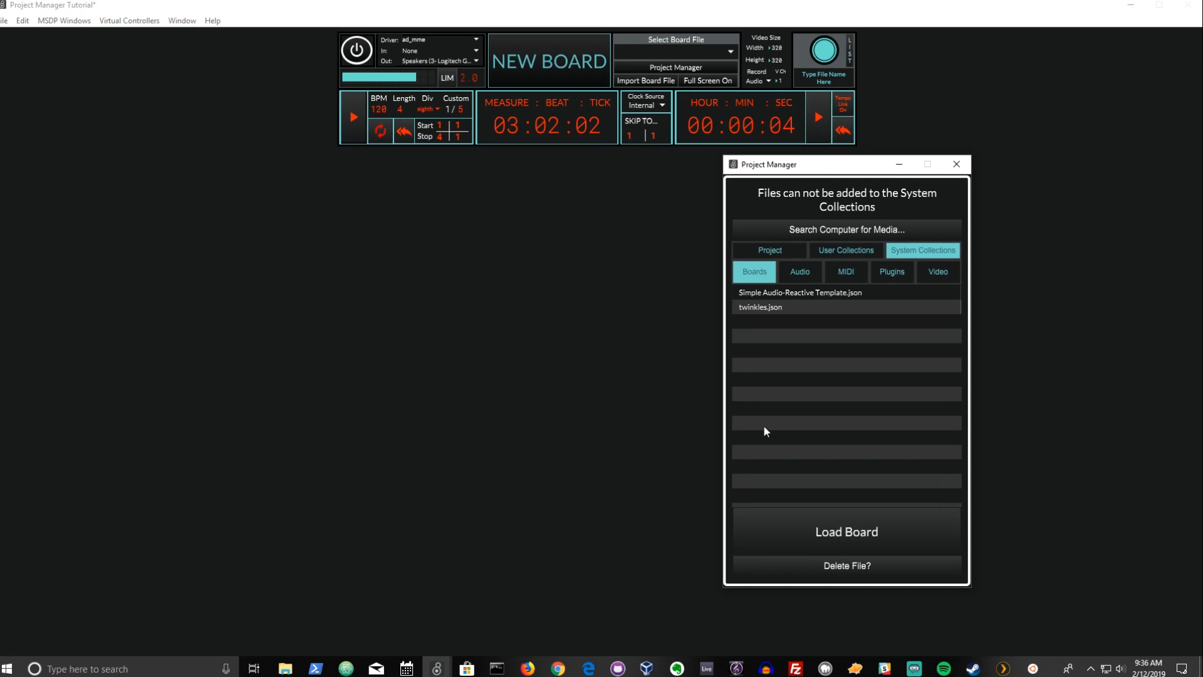
pyautogui.click(815, 295)
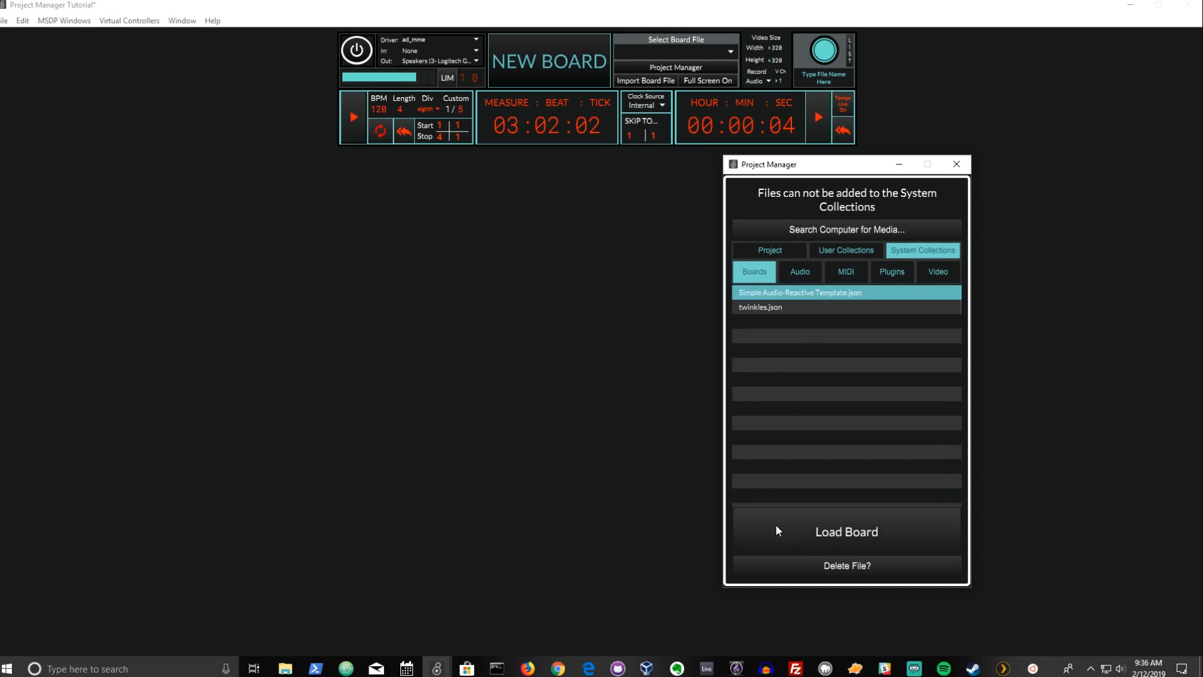
pyautogui.doubleClick(784, 295)
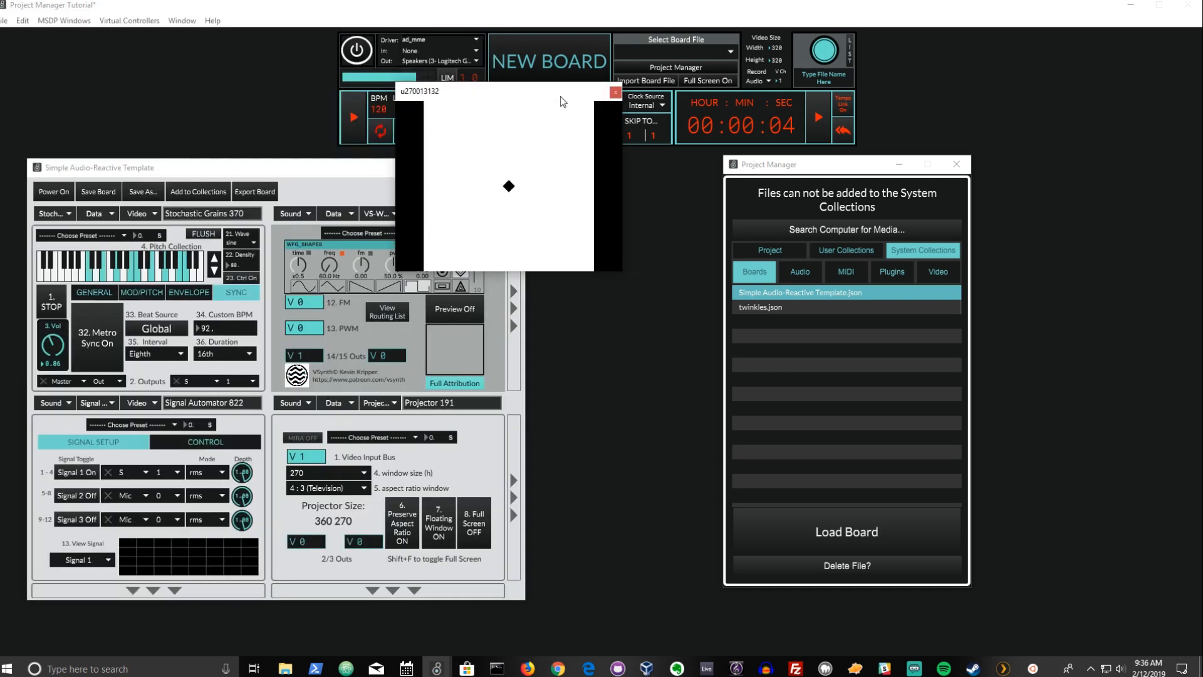
# Arrange the projector window and the Simple Audio-Reactive Template board side by side below the main controls
pyautogui.moveTo(556, 95); pyautogui.dragTo(810, 183)
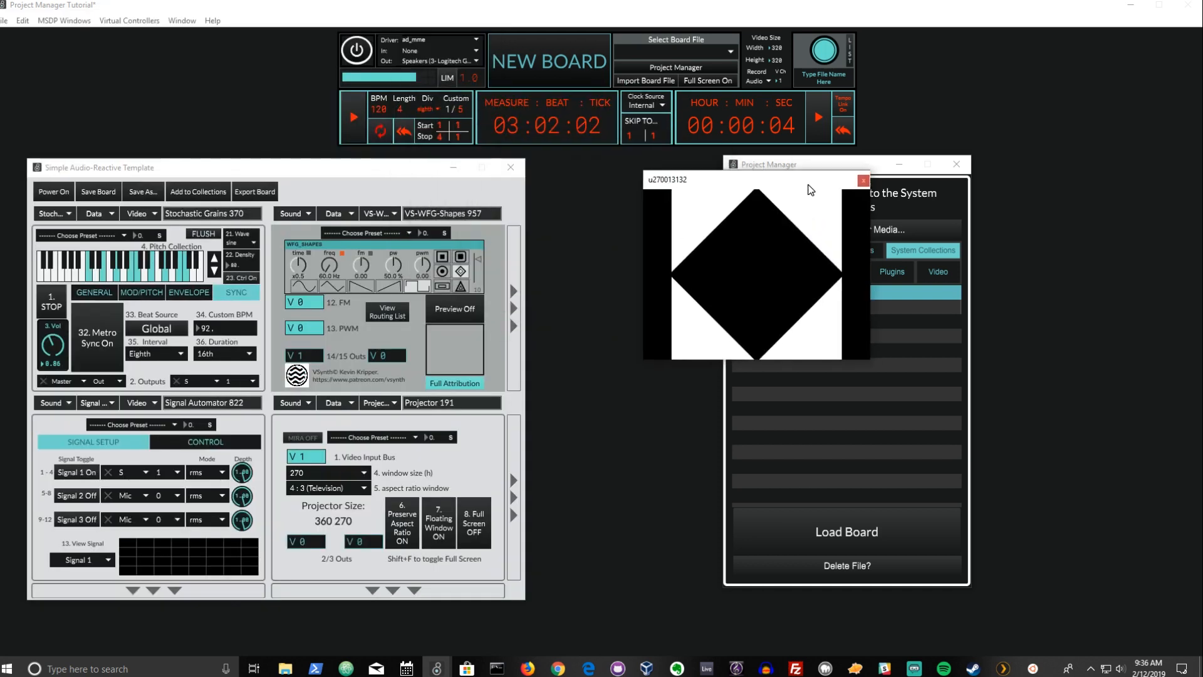
pyautogui.moveTo(343, 170); pyautogui.dragTo(457, 171)
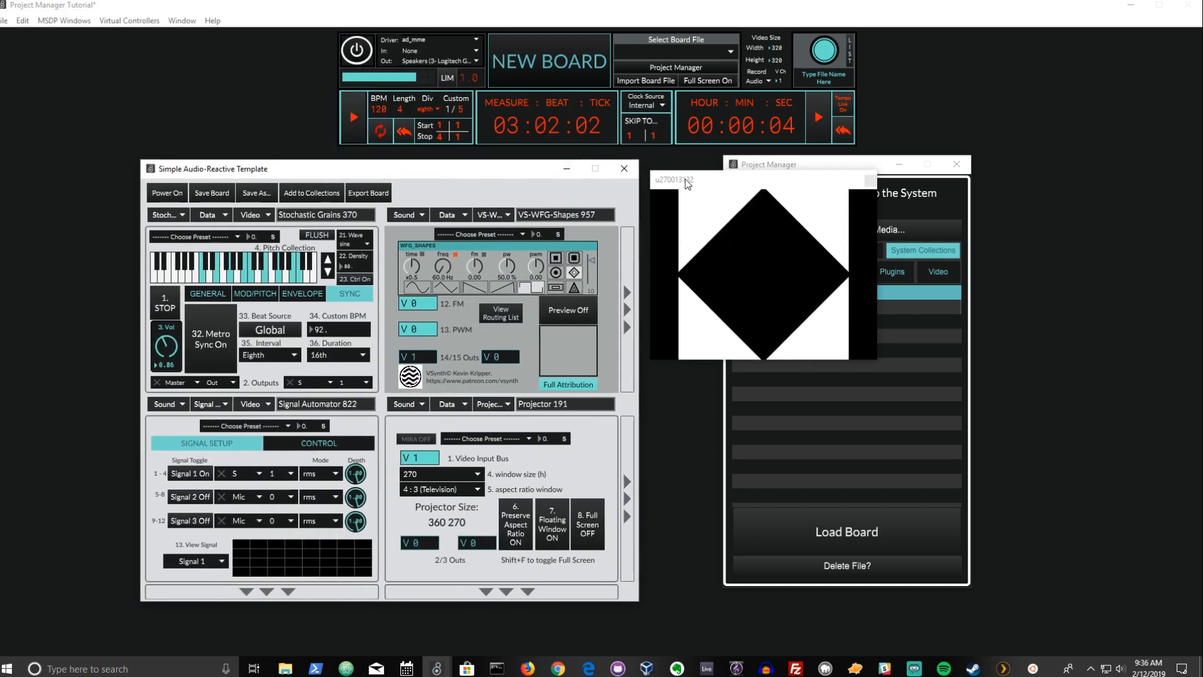
pyautogui.moveTo(687, 182); pyautogui.dragTo(699, 168)
pyautogui.moveTo(495, 171); pyautogui.dragTo(518, 164)
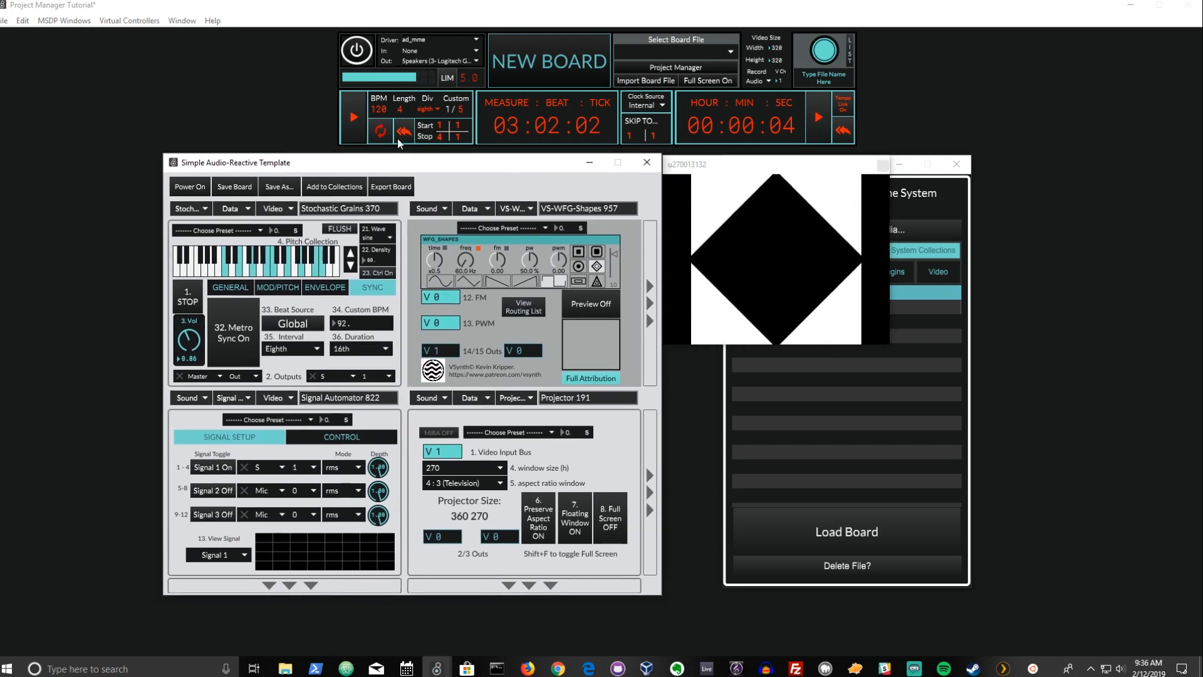
# Run the template board with the global beat transport, lower the Stochastic Grains volume to 0.44, and stop the transport
pyautogui.click(348, 113)
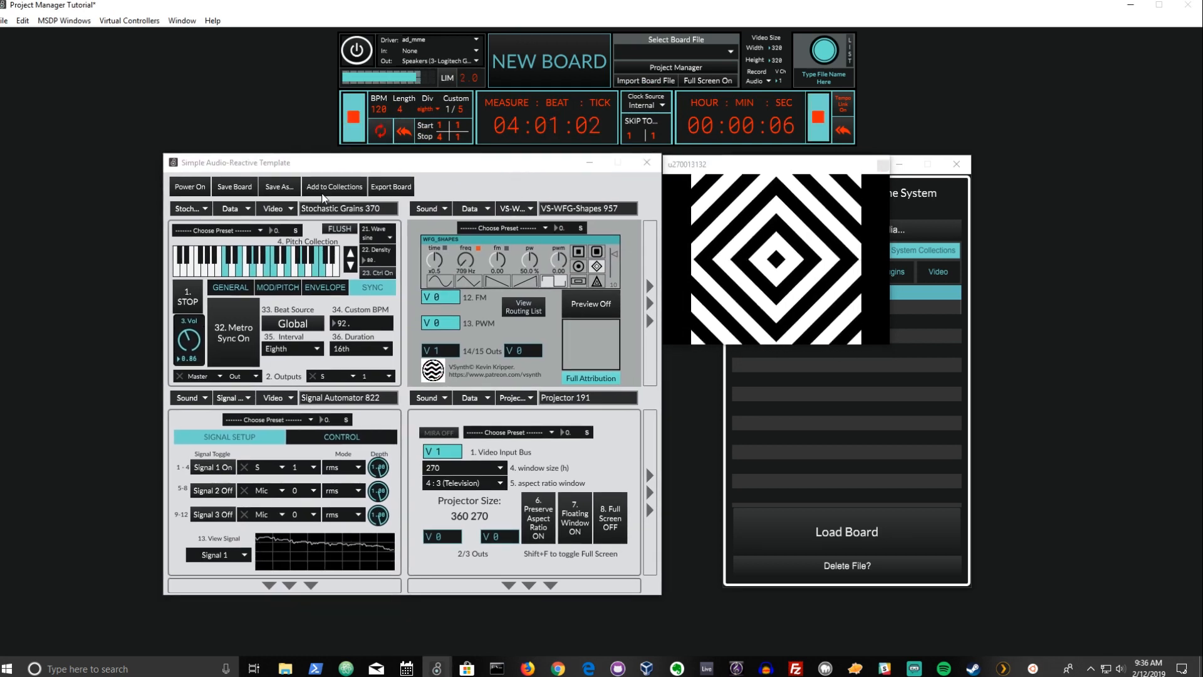
pyautogui.moveTo(189, 339); pyautogui.dragTo(188, 357)
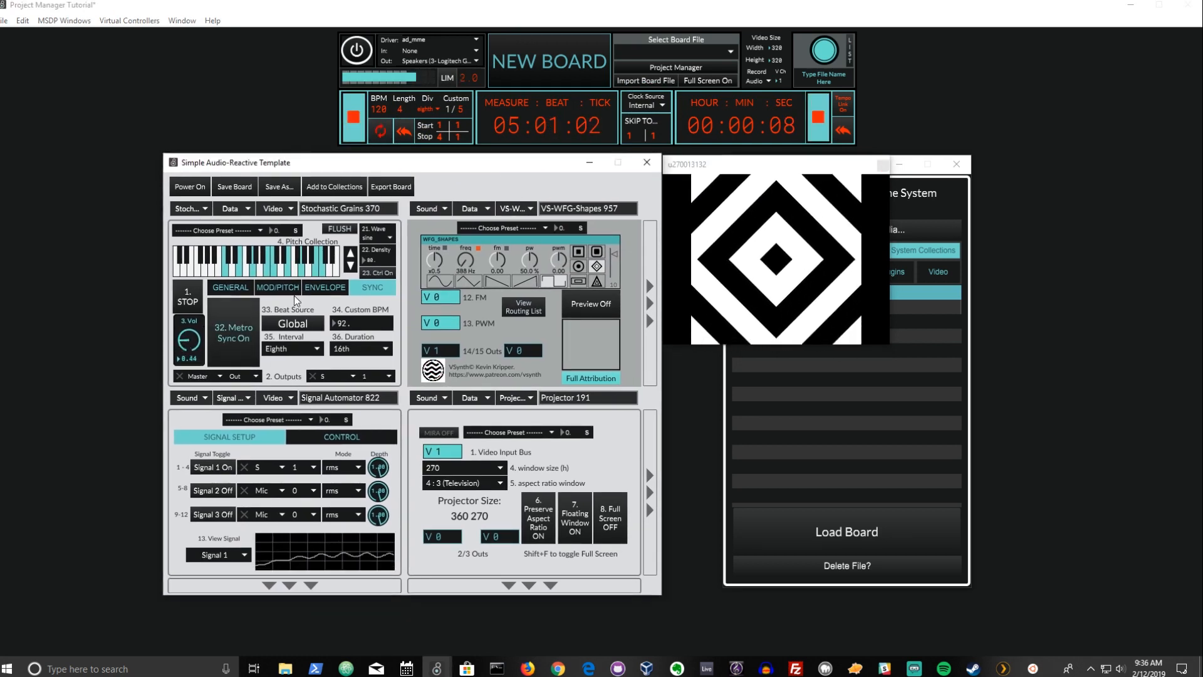
pyautogui.click(349, 131)
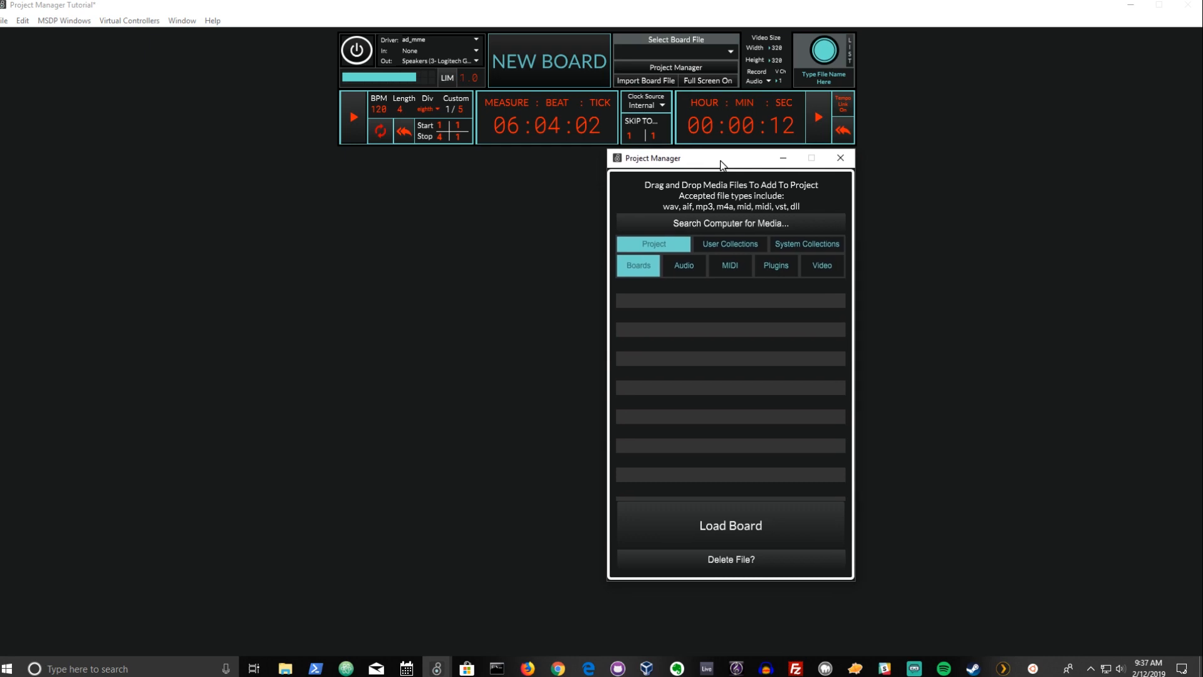
# Turn off full screen mode and add six WAV files from the desktop to the project's audio list
pyautogui.click(697, 267)
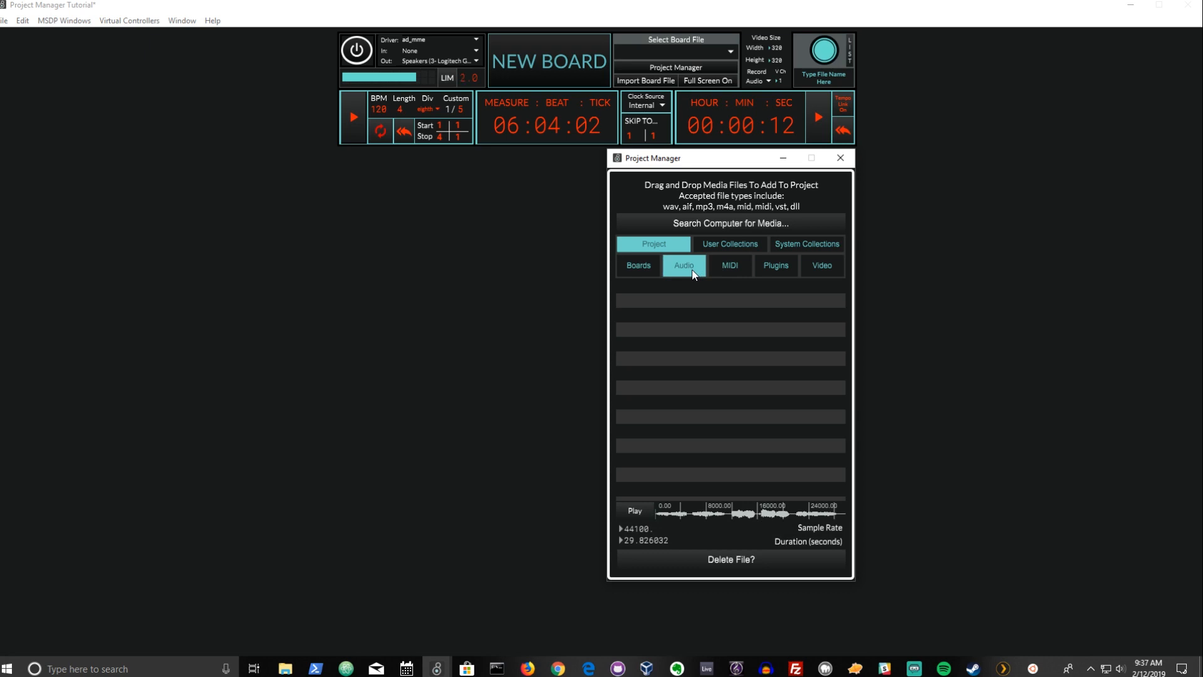
pyautogui.click(719, 82)
pyautogui.moveTo(352, 13); pyautogui.dragTo(460, 11)
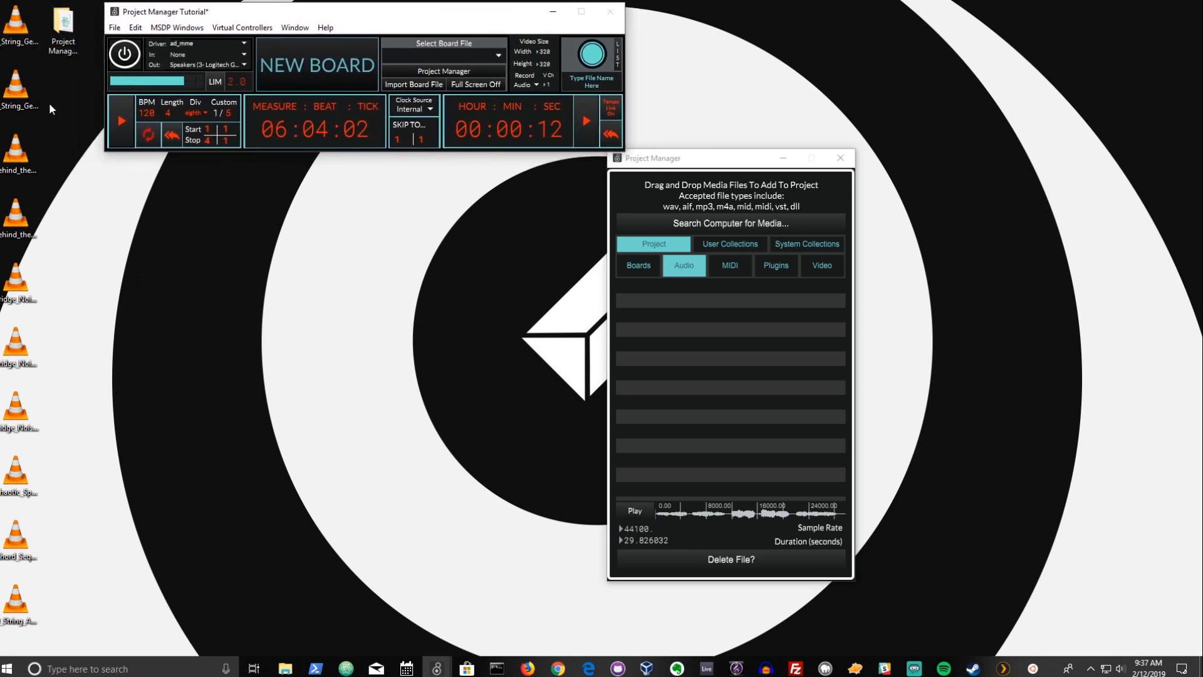
pyautogui.moveTo(59, 89); pyautogui.dragTo(19, 436)
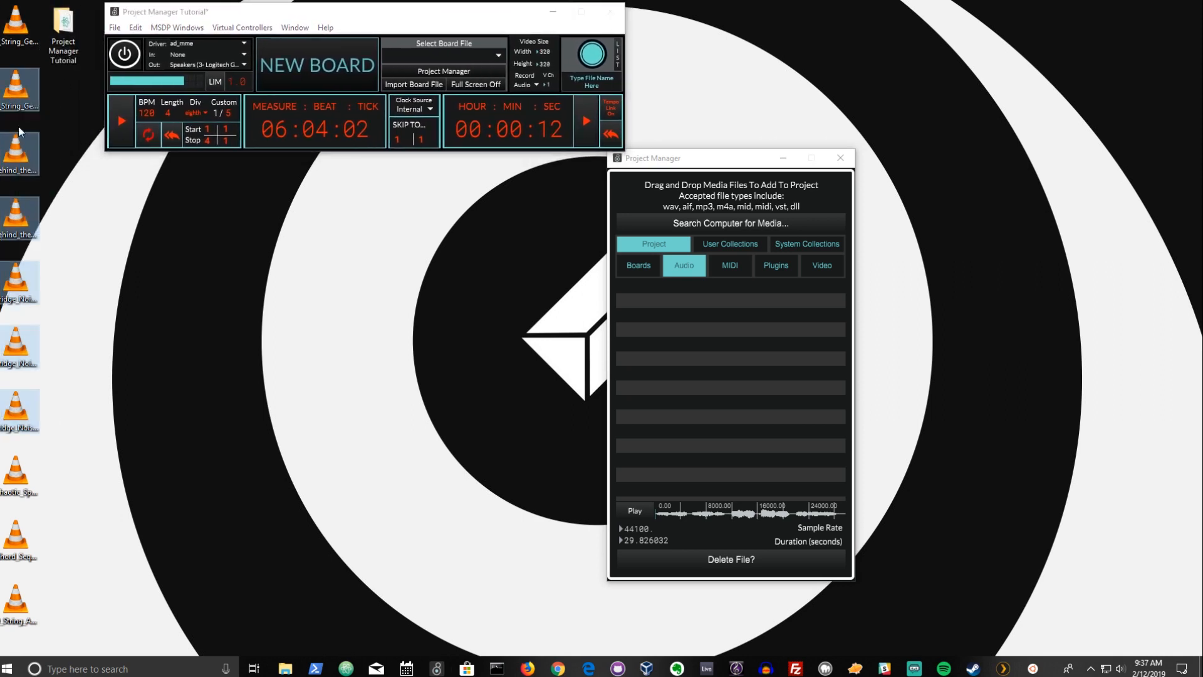
pyautogui.moveTo(19, 94); pyautogui.dragTo(654, 246)
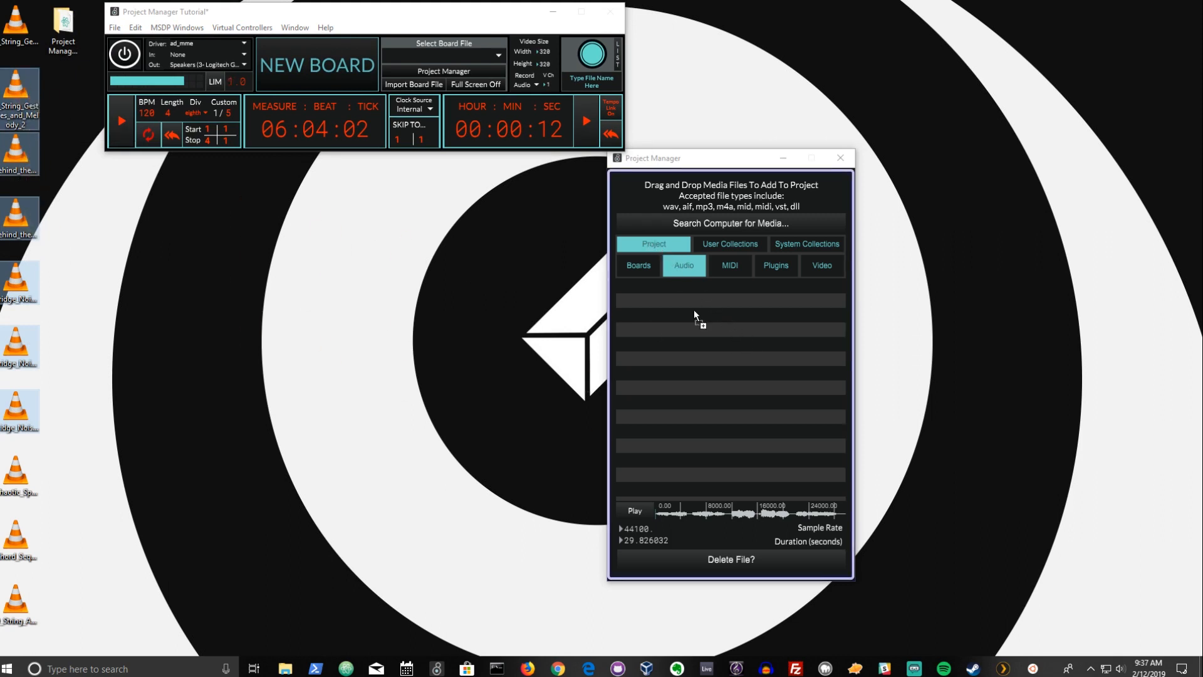
# Move the Project Manager higher and preview the project audio files Behind_the_Bridge_1.wav and Bridge_Noise_2.wav
pyautogui.moveTo(704, 165); pyautogui.dragTo(750, 55)
pyautogui.click(736, 180)
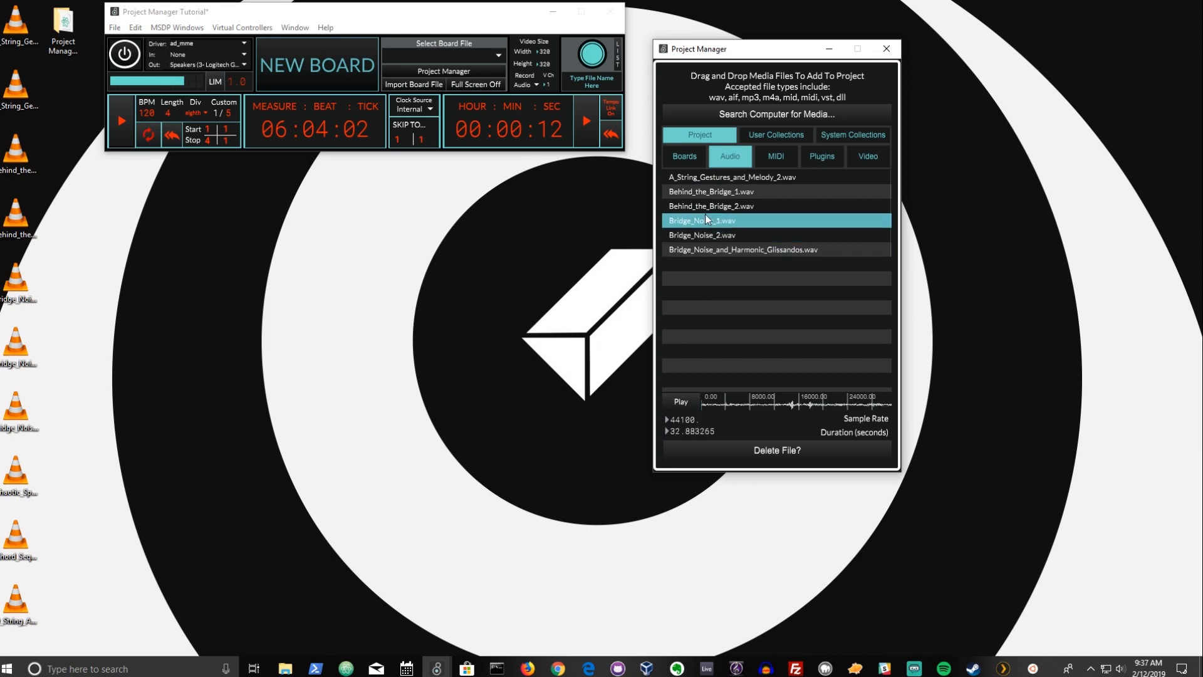
pyautogui.click(712, 195)
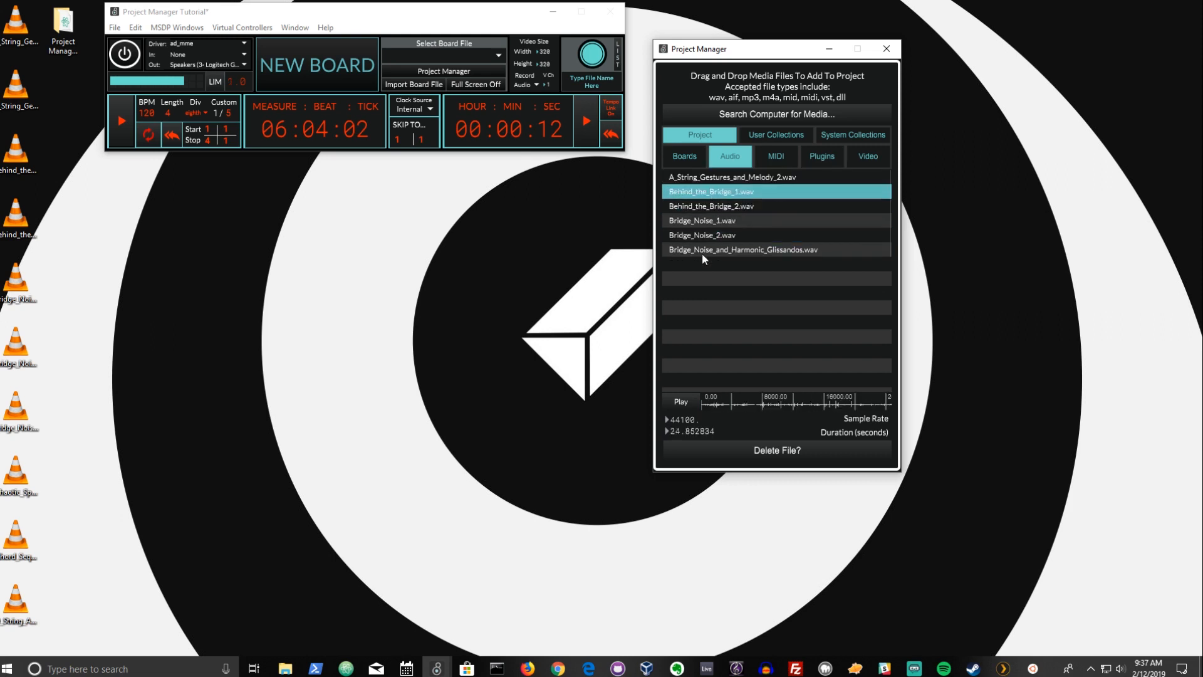
pyautogui.click(680, 401)
pyautogui.click(724, 237)
pyautogui.click(683, 401)
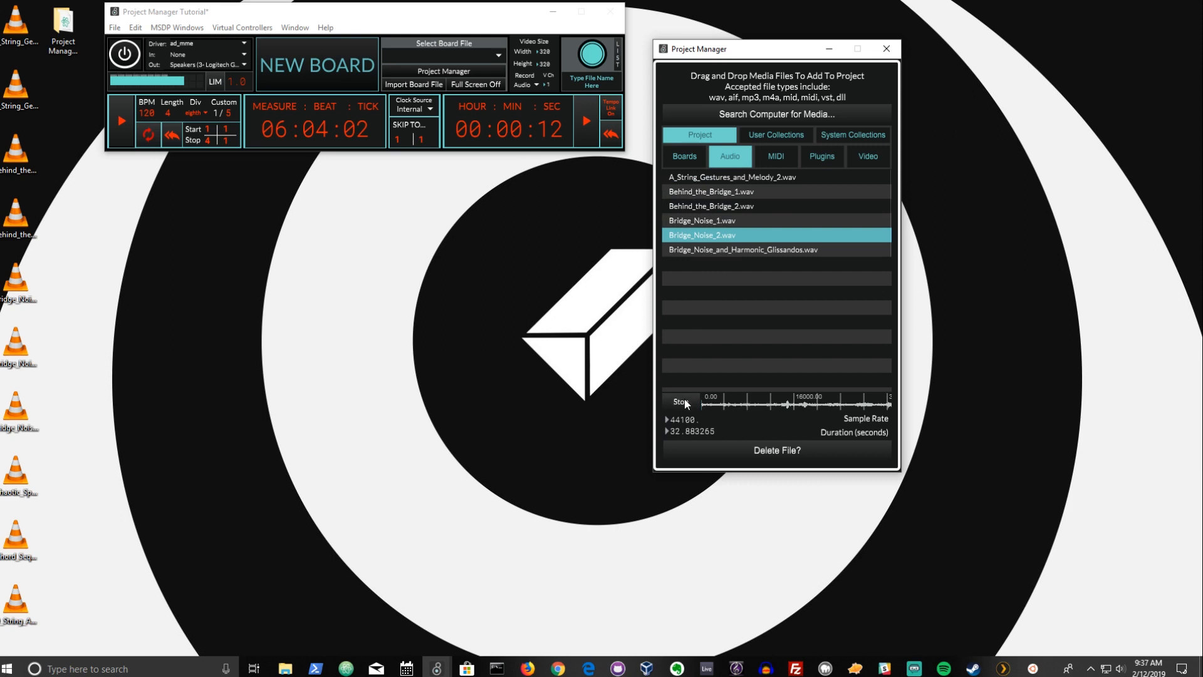
pyautogui.click(685, 401)
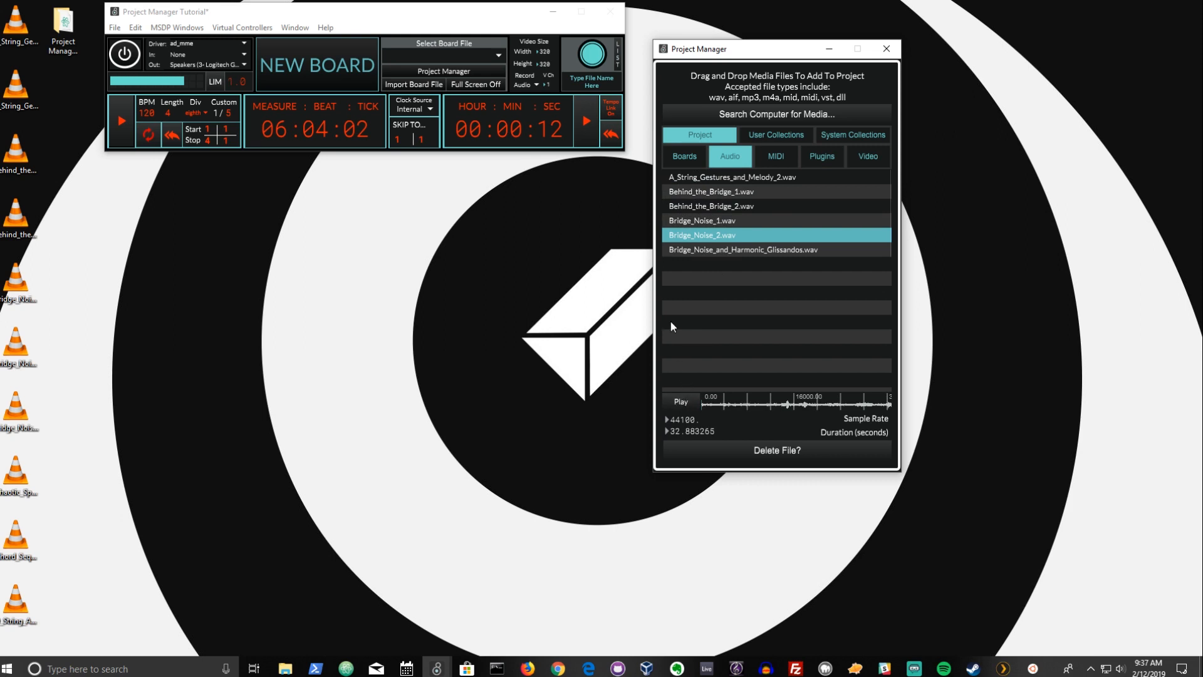
# Create a new board with a Stochastic Files module and load Bridge_Noise_1.wav from the project audio into it
pyautogui.click(299, 51)
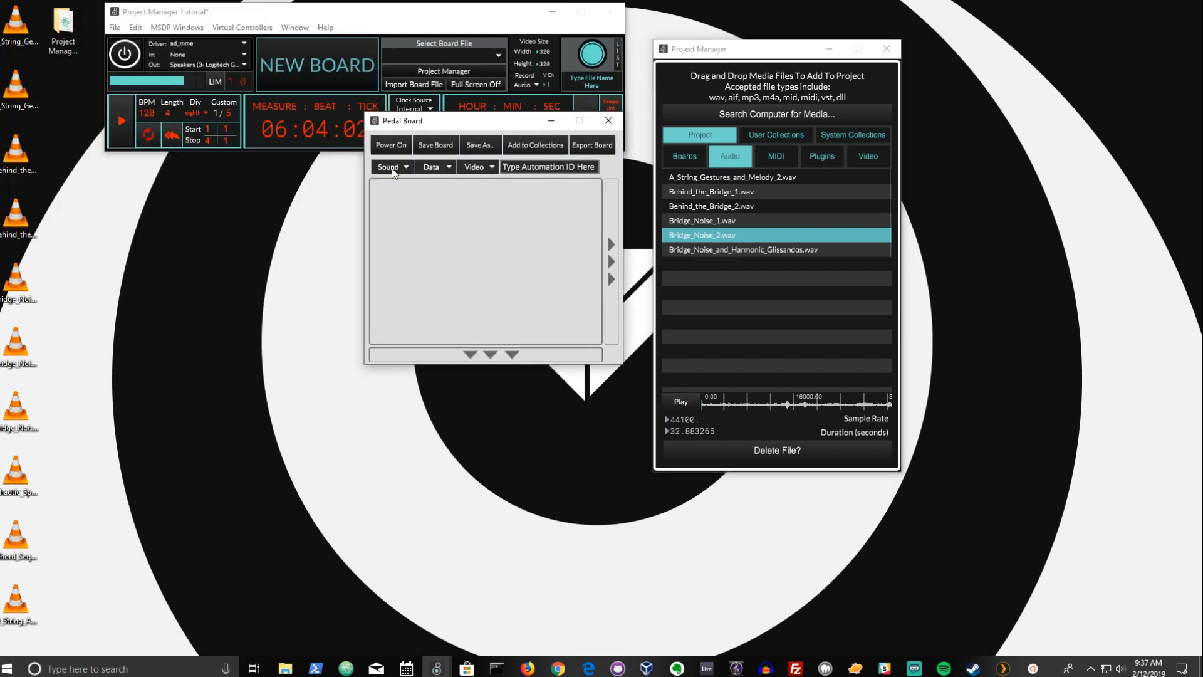
pyautogui.click(392, 168)
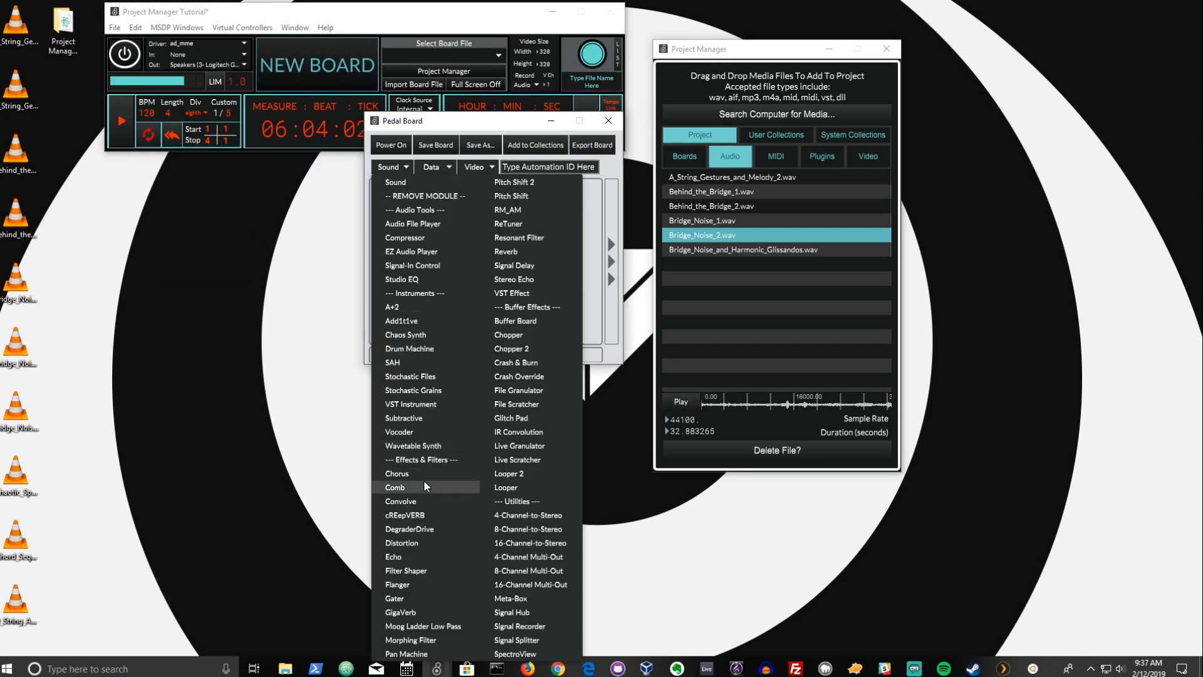
pyautogui.click(413, 377)
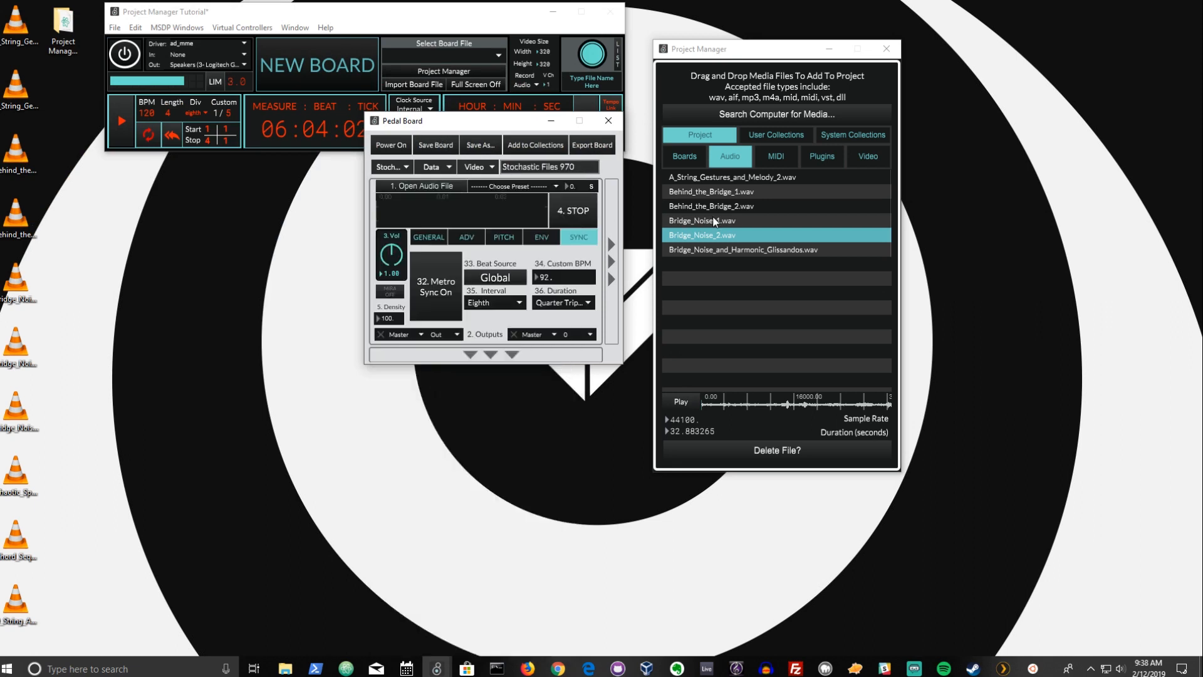
pyautogui.moveTo(716, 221); pyautogui.dragTo(458, 234)
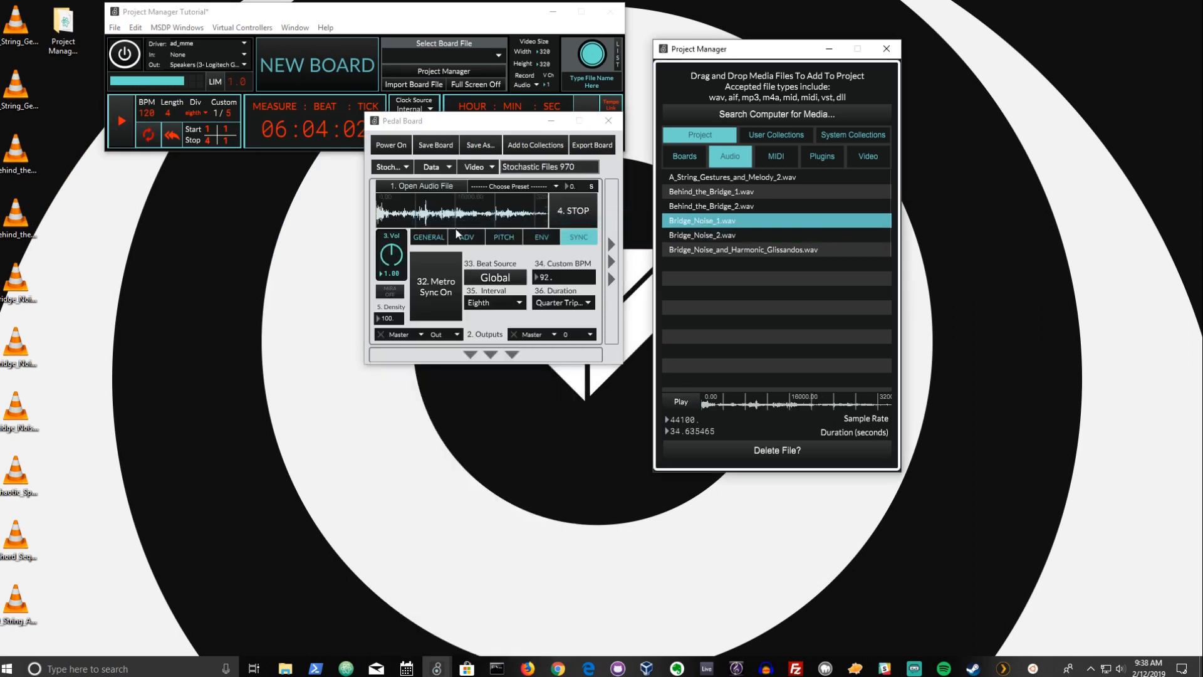
# Audition the Stochastic Files module by starting and stopping the global beat transport, and close the board
pyautogui.click(119, 122)
pyautogui.click(117, 124)
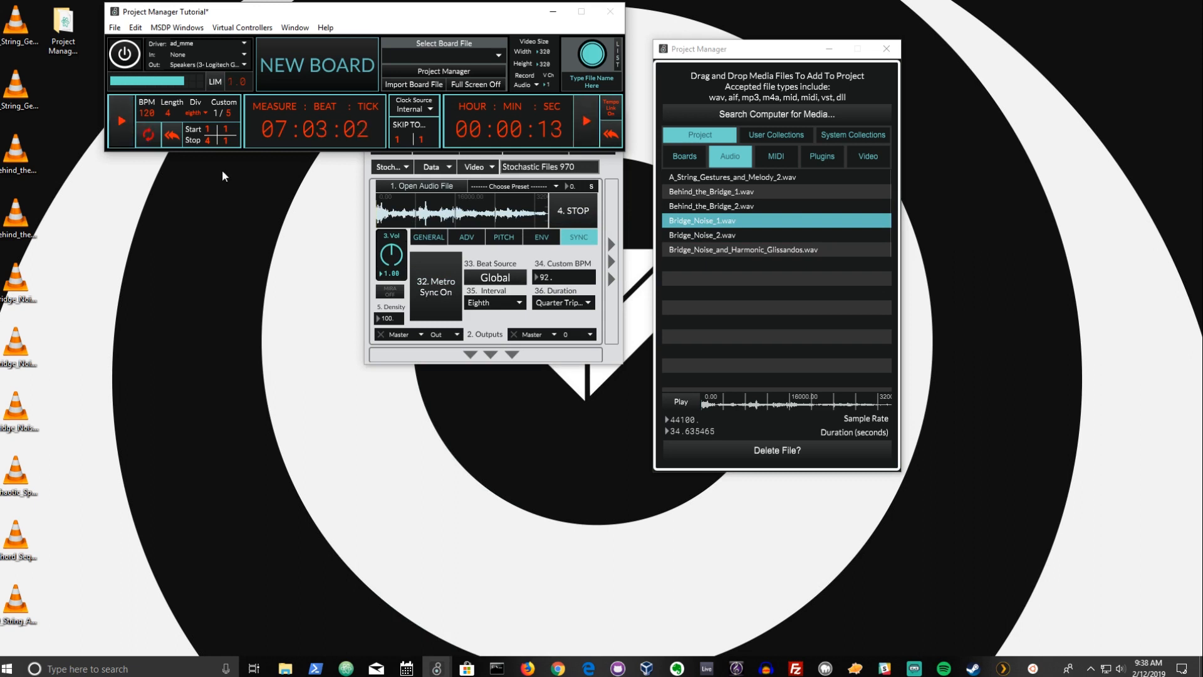
pyautogui.click(554, 255)
pyautogui.click(608, 120)
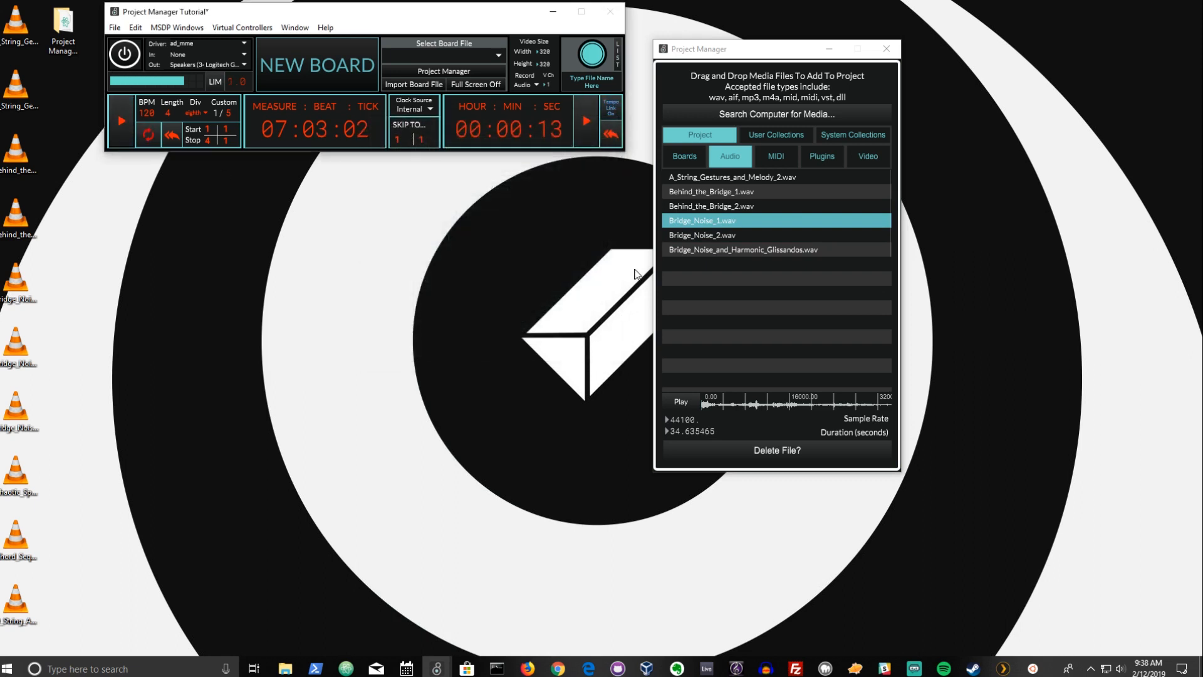
# Create a new board containing a Chorus module, with the project's boards list shown in the Project Manager
pyautogui.click(330, 78)
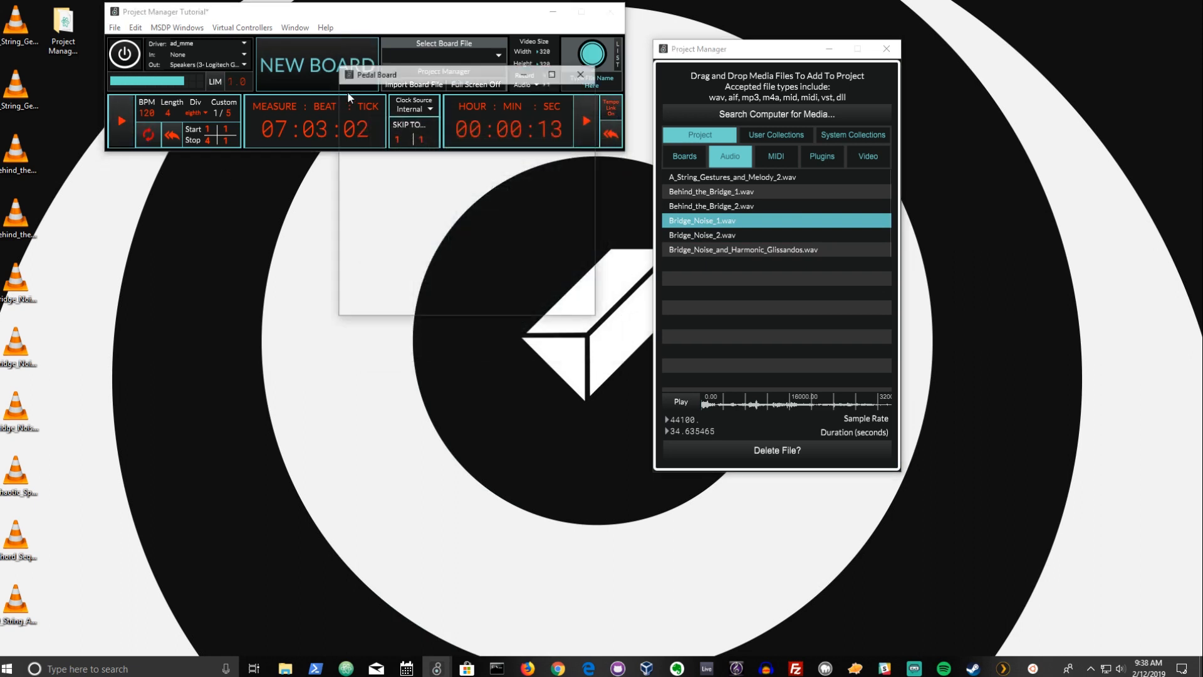
pyautogui.click(685, 156)
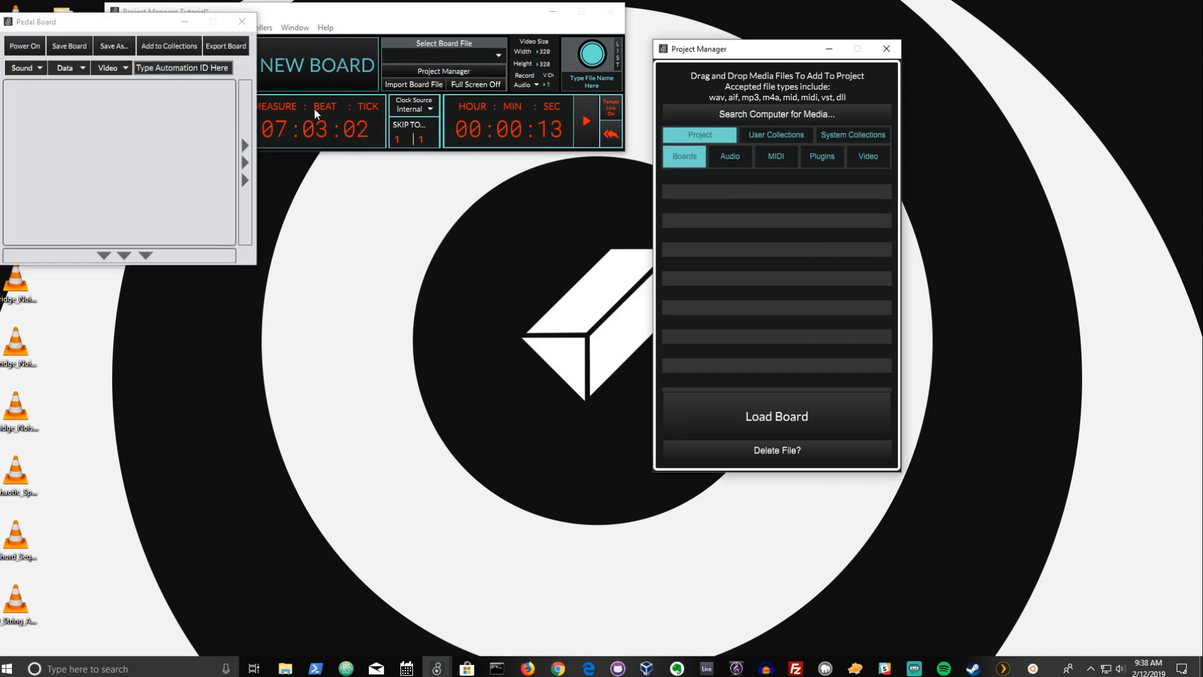
pyautogui.moveTo(104, 26); pyautogui.dragTo(433, 138)
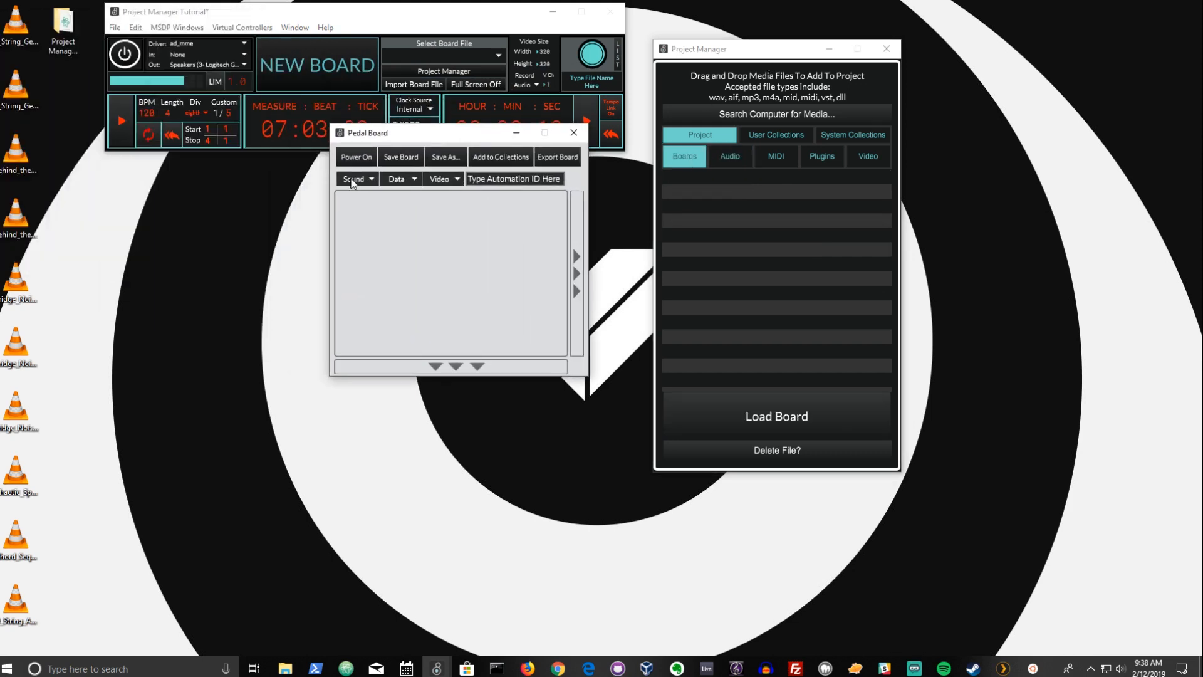
pyautogui.click(353, 179)
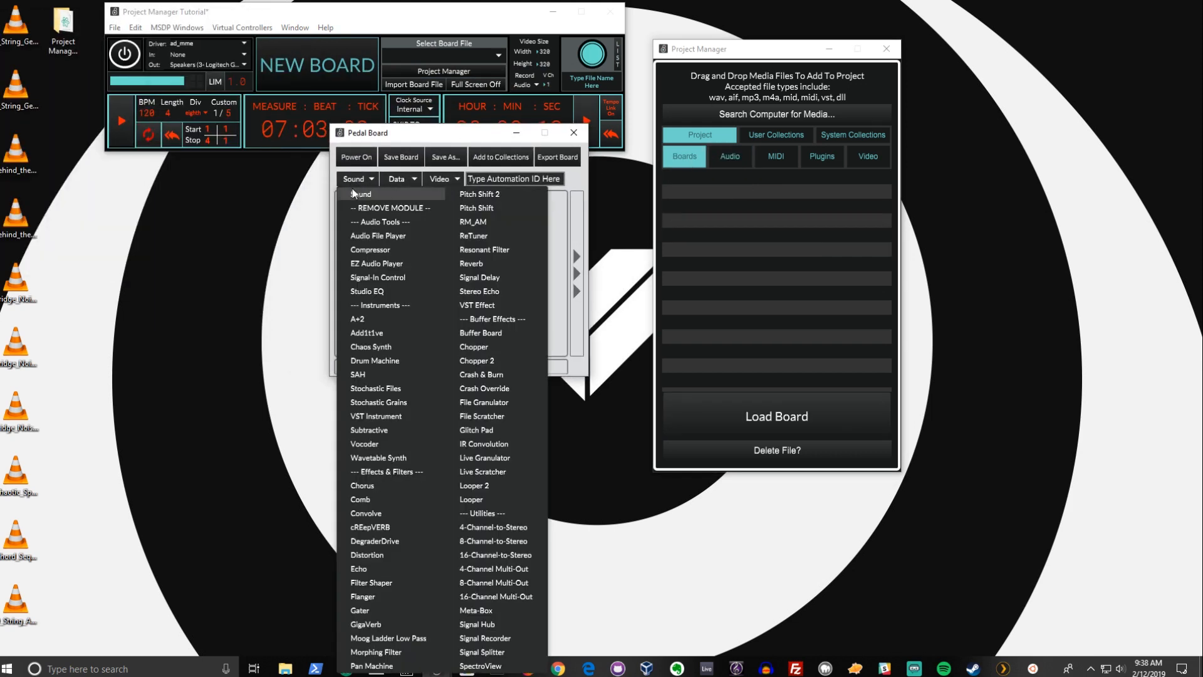
pyautogui.click(379, 486)
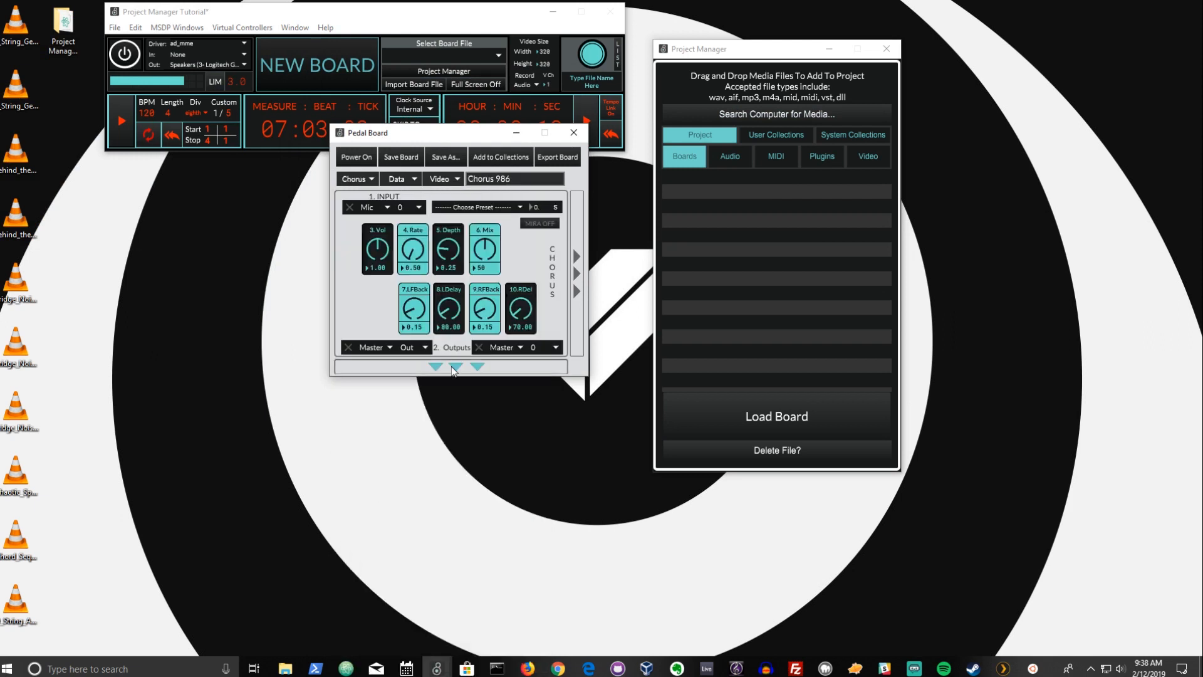
# Save the Chorus board as "first Module" and move its window below the main controls
pyautogui.click(397, 157)
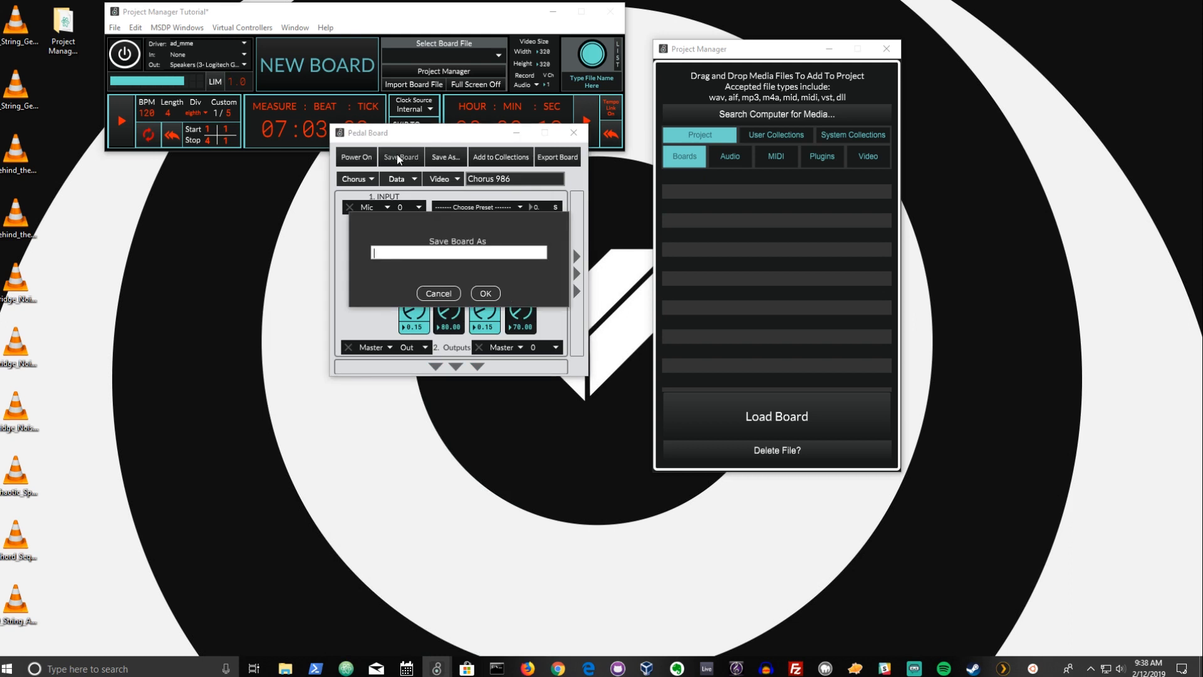
pyautogui.write('first Module')
pyautogui.press('Return')
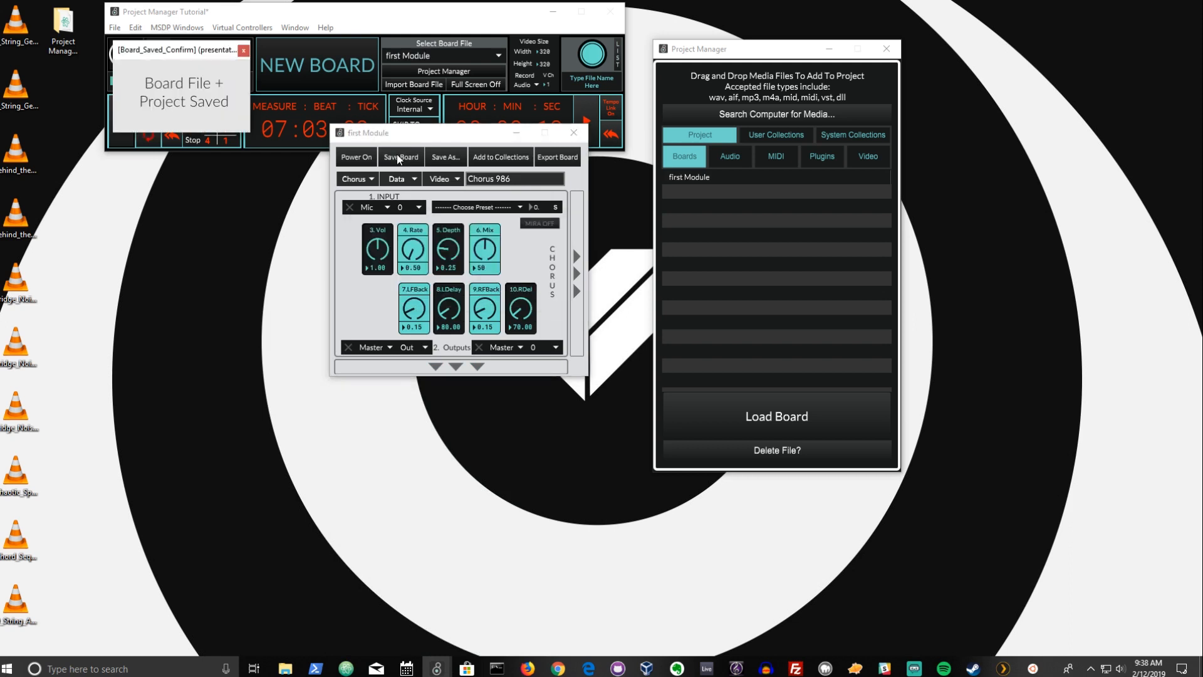
pyautogui.moveTo(465, 143); pyautogui.dragTo(462, 199)
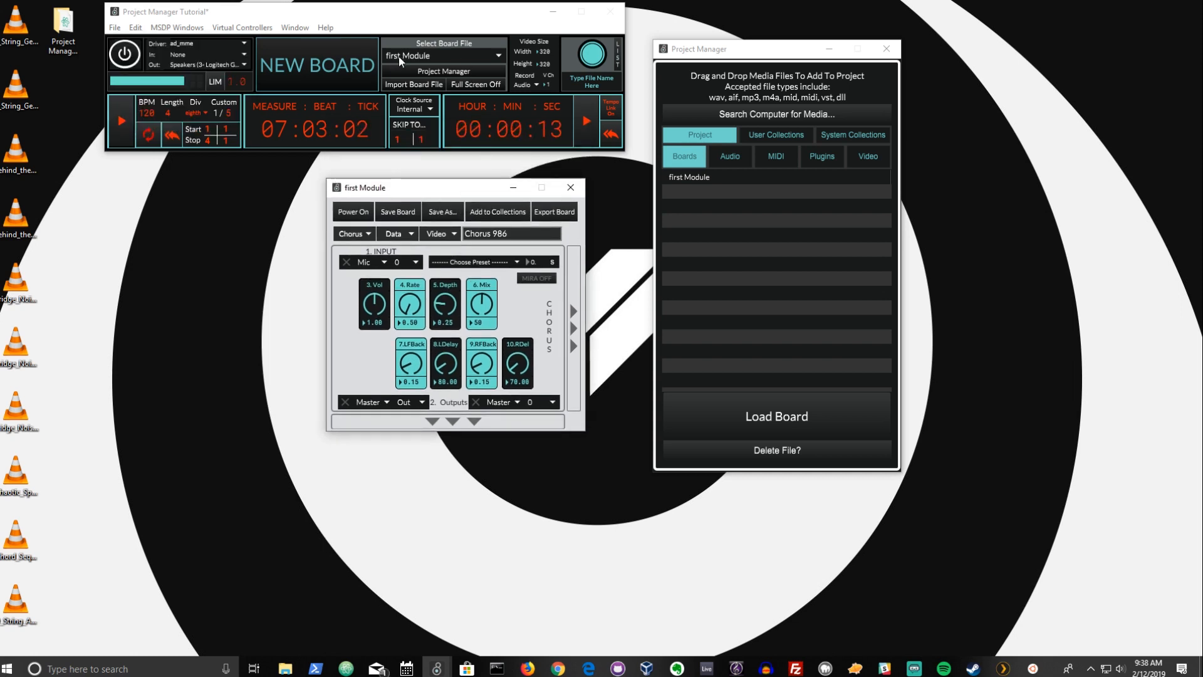
# Look through the project's Audio, MIDI, Plugins and Video categories and return to its boards
pyautogui.click(727, 156)
pyautogui.click(776, 156)
pyautogui.click(822, 156)
pyautogui.click(865, 158)
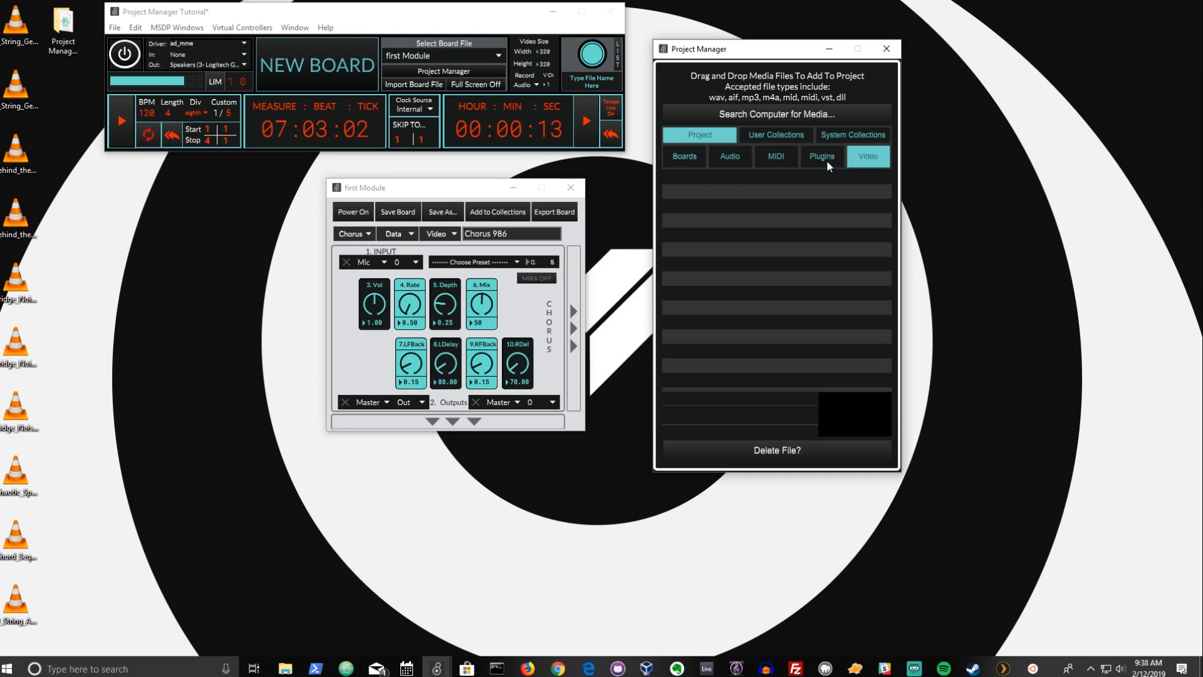
pyautogui.click(826, 160)
pyautogui.click(769, 155)
pyautogui.click(731, 156)
pyautogui.click(693, 160)
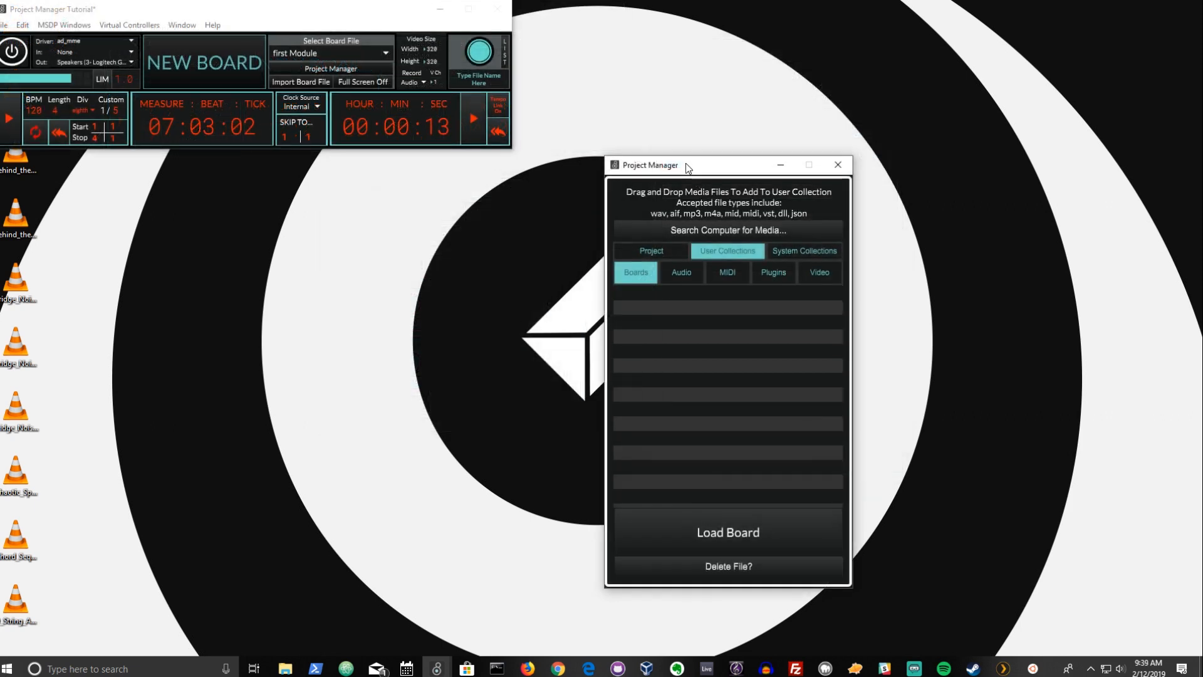
# Add Behind_the_Bridge_2 and the three Bridge_Noise audio files from the desktop to User Collections and show its audio list
pyautogui.moveTo(685, 163); pyautogui.dragTo(651, 187)
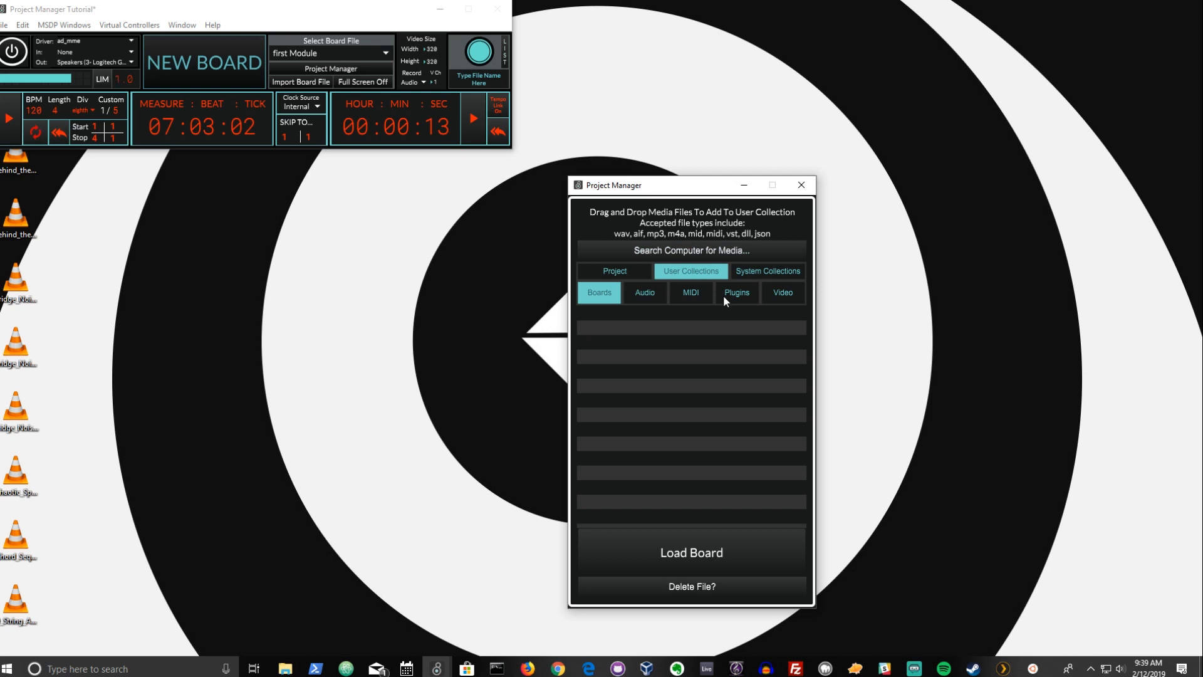
pyautogui.moveTo(695, 192); pyautogui.dragTo(698, 162)
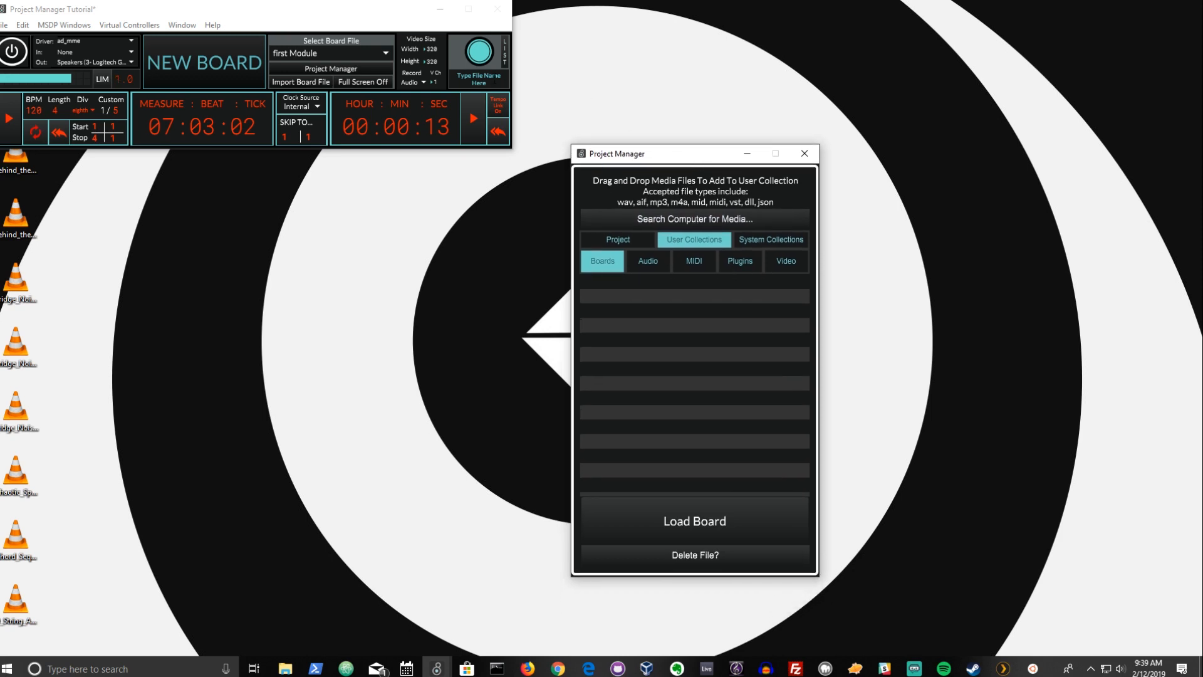
pyautogui.moveTo(101, 217); pyautogui.dragTo(24, 557)
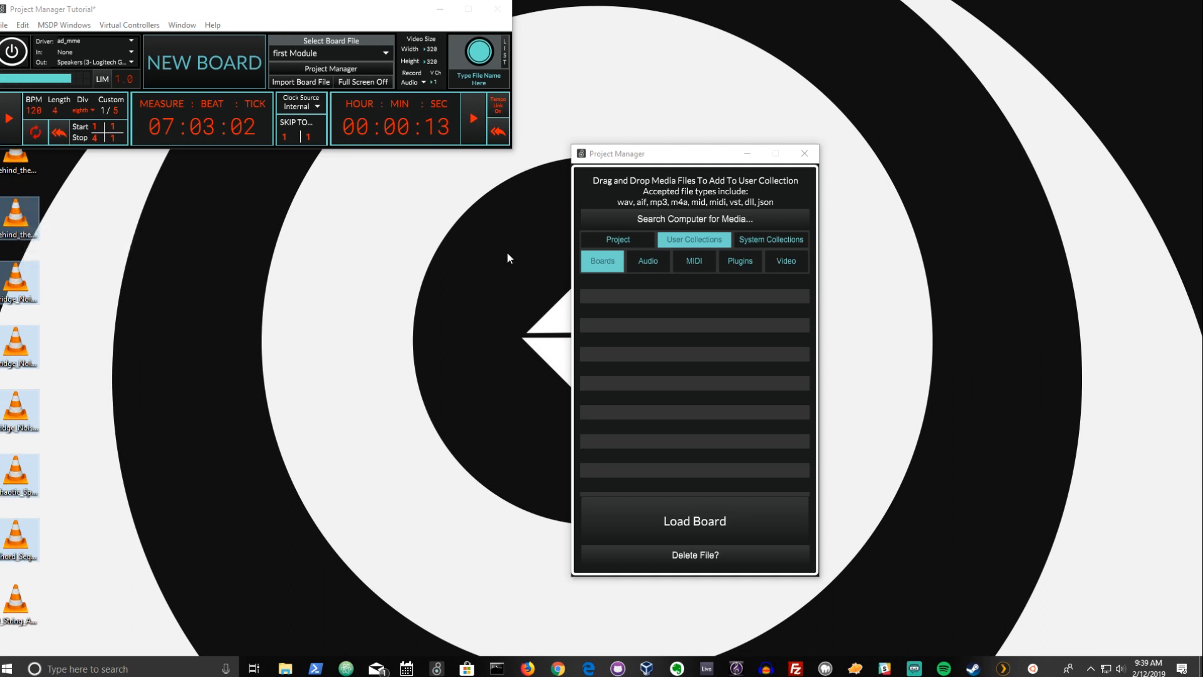
pyautogui.click(592, 244)
pyautogui.click(729, 239)
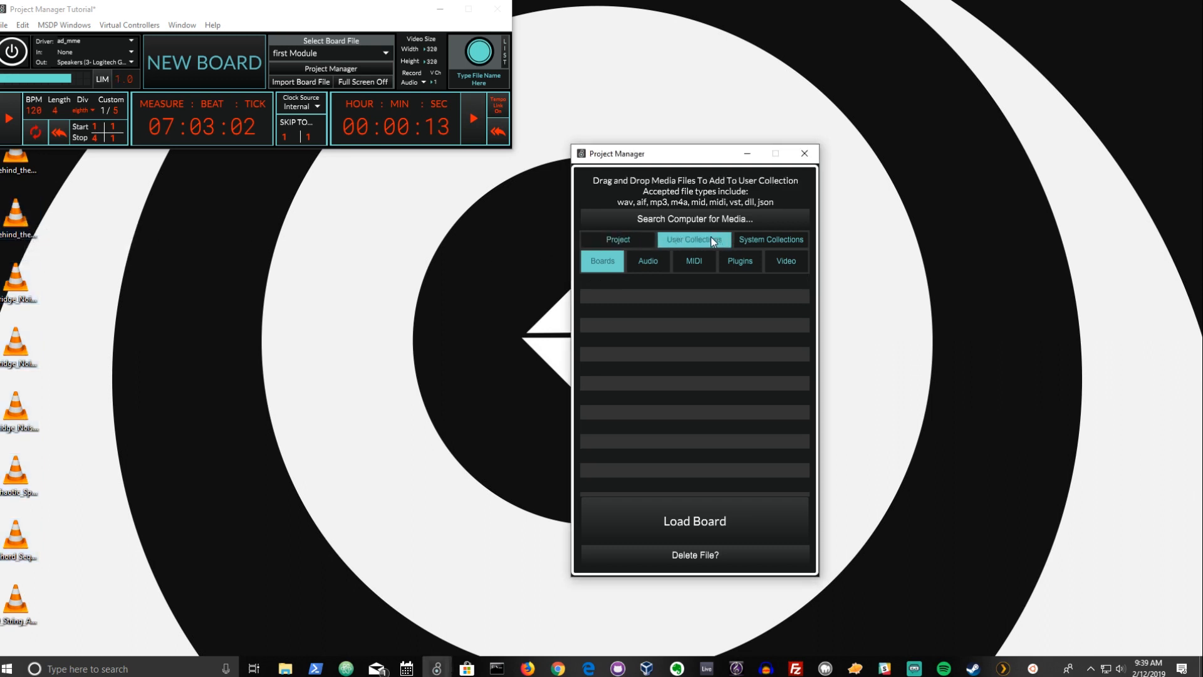
pyautogui.moveTo(171, 188); pyautogui.dragTo(9, 430)
pyautogui.moveTo(28, 220); pyautogui.dragTo(702, 324)
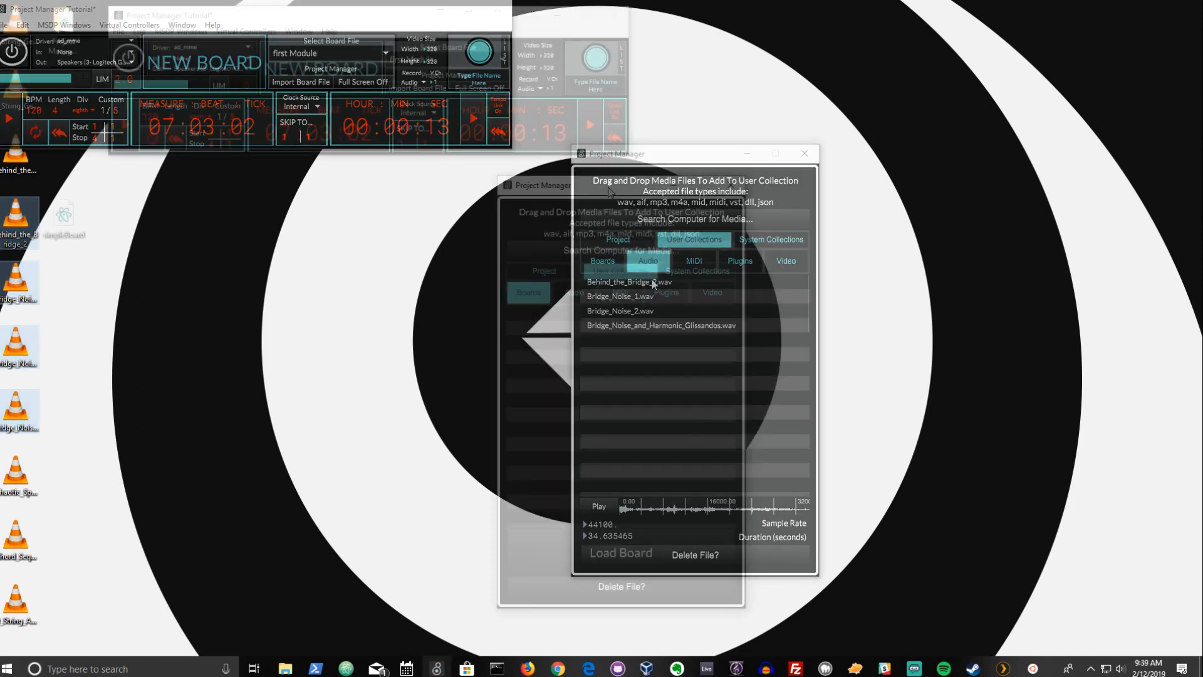
pyautogui.moveTo(608, 184); pyautogui.dragTo(640, 113)
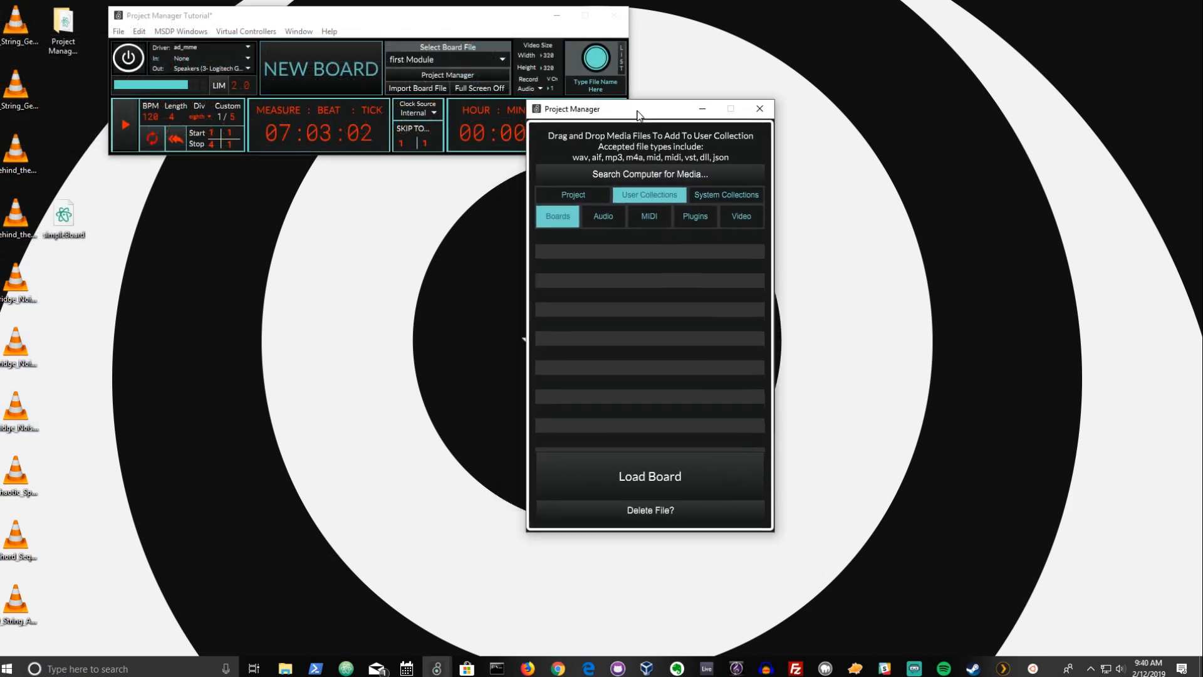
pyautogui.click(608, 217)
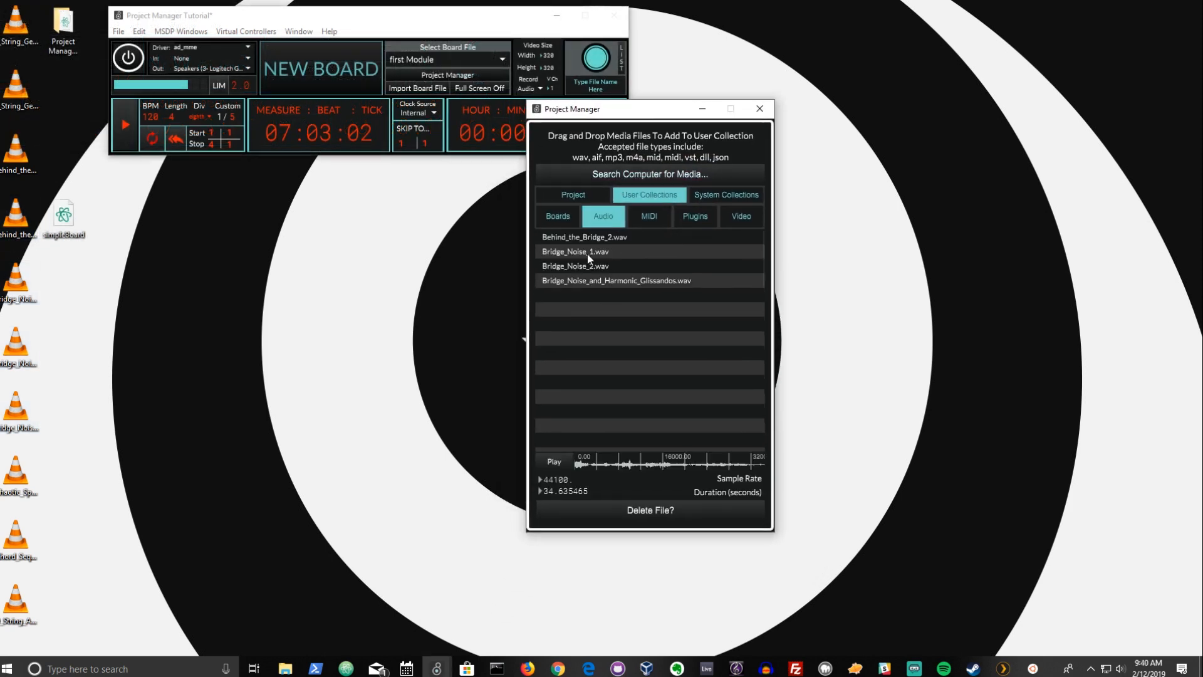
# Add the desktop's simpleBoard file to User Collections and load the board to try its Add1t1ve keyboard
pyautogui.moveTo(87, 232); pyautogui.dragTo(332, 230)
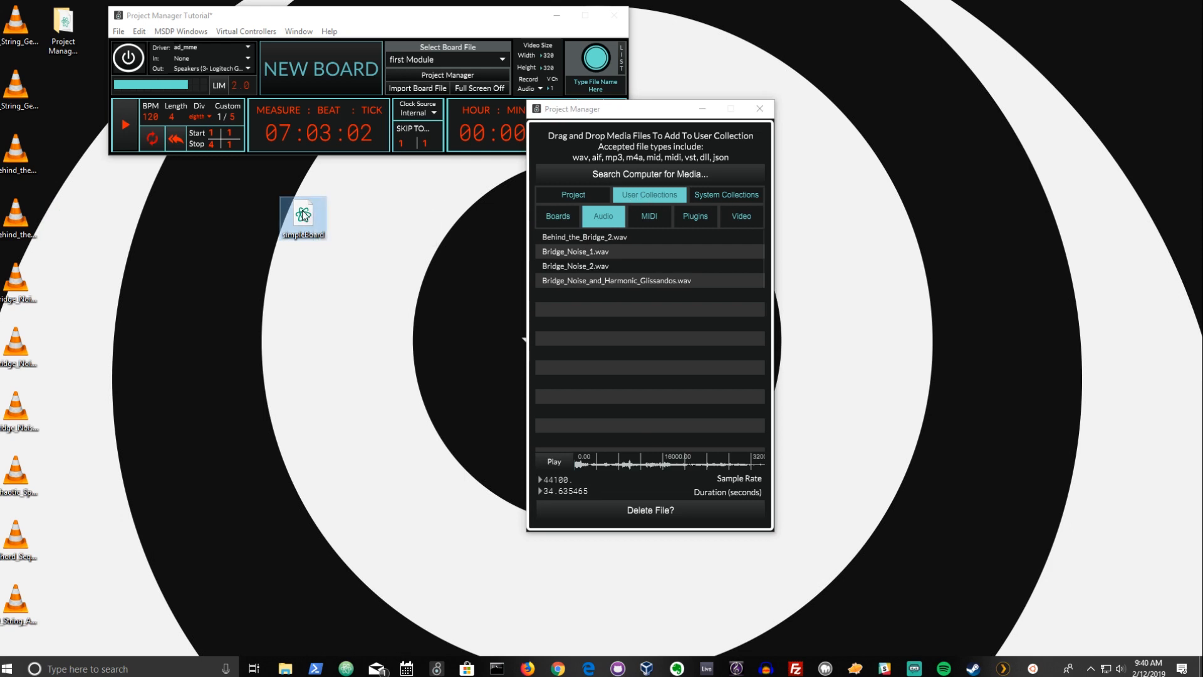
pyautogui.moveTo(303, 216); pyautogui.dragTo(680, 317)
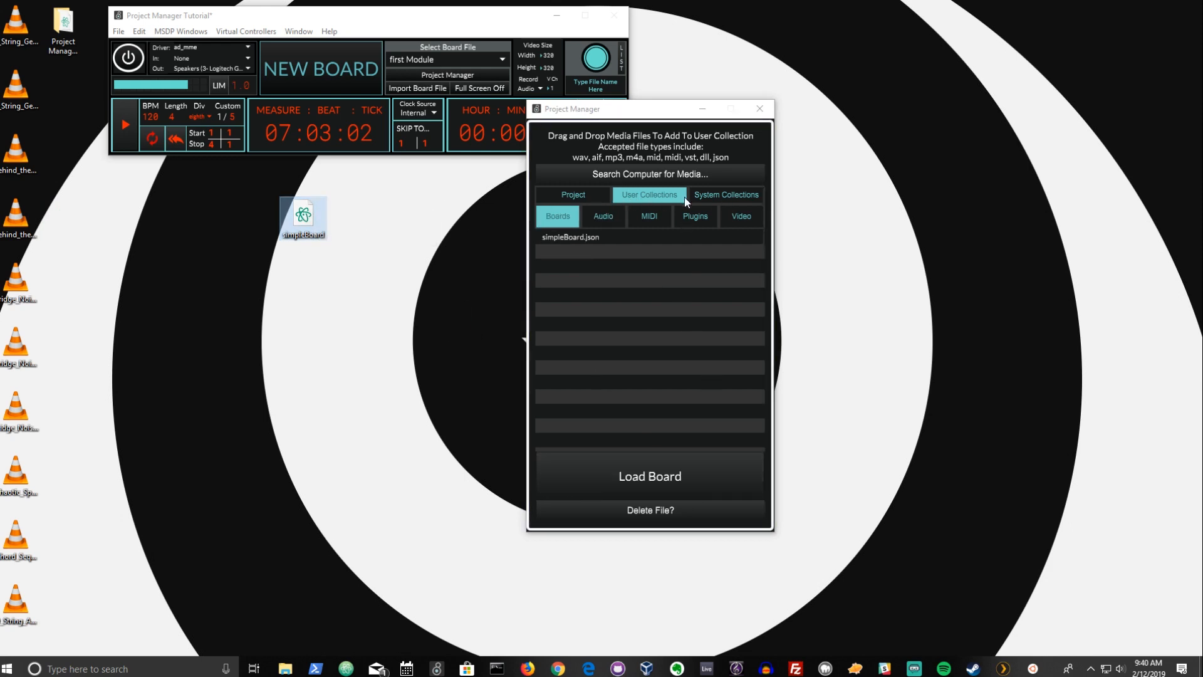
pyautogui.click(581, 238)
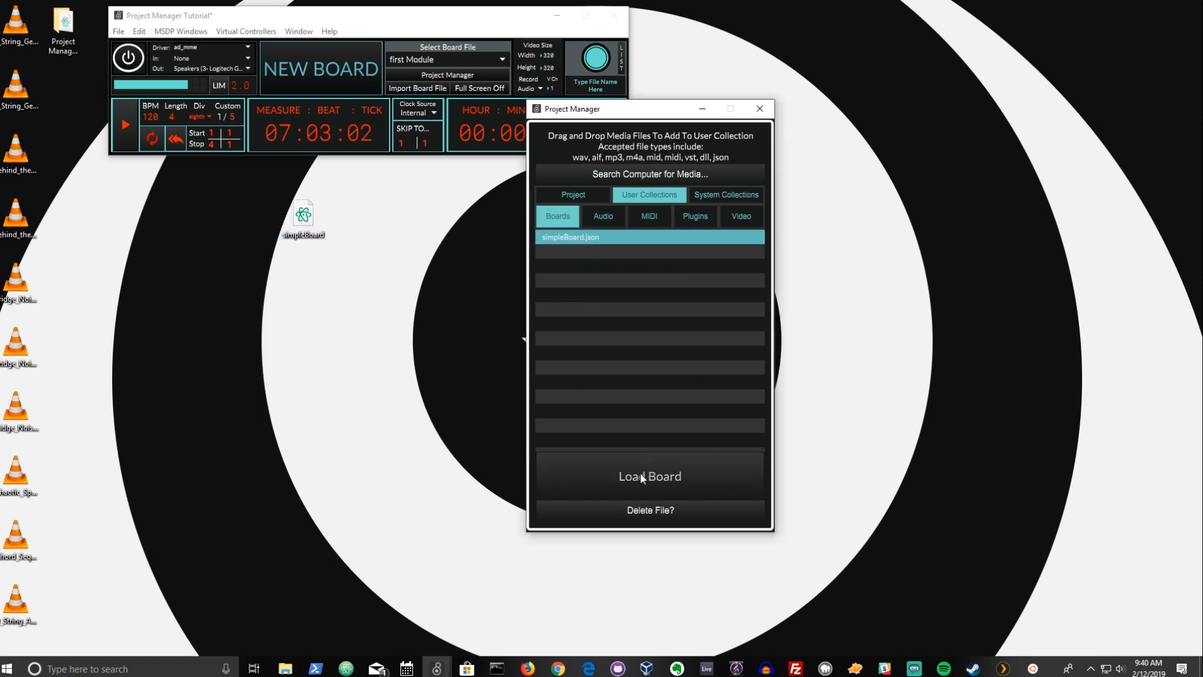
pyautogui.click(641, 479)
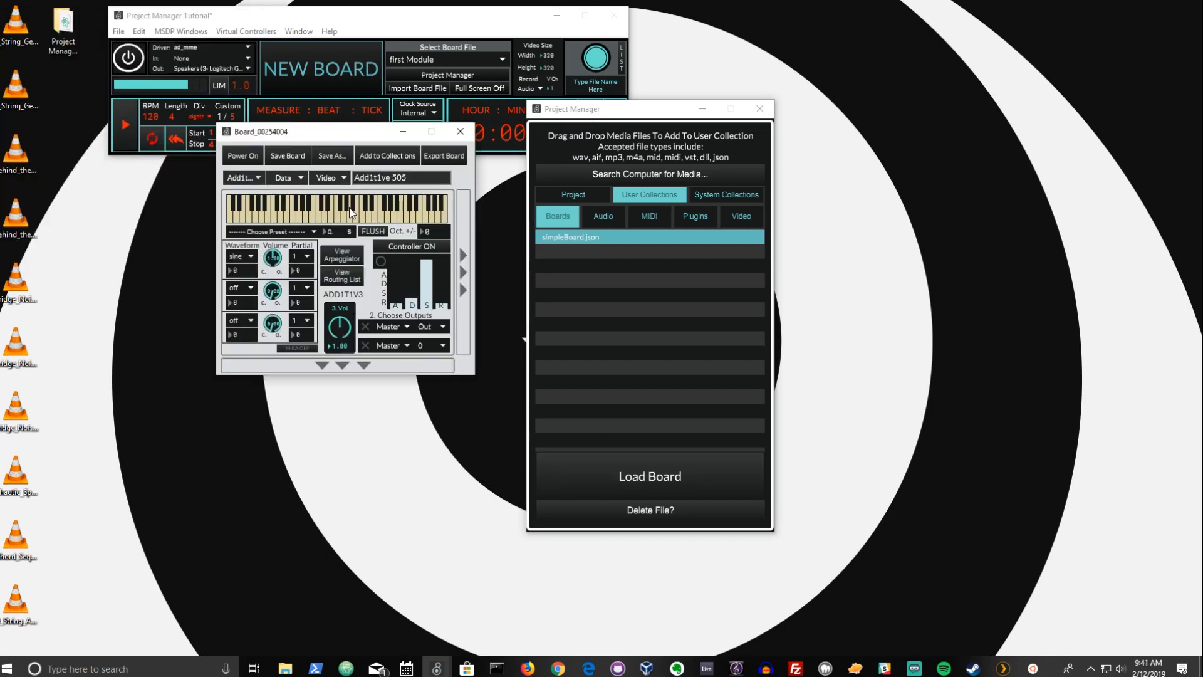
pyautogui.moveTo(350, 212)
pyautogui.mouseDown()
pyautogui.moveTo(370, 213)
pyautogui.moveTo(350, 218)
pyautogui.mouseUp()
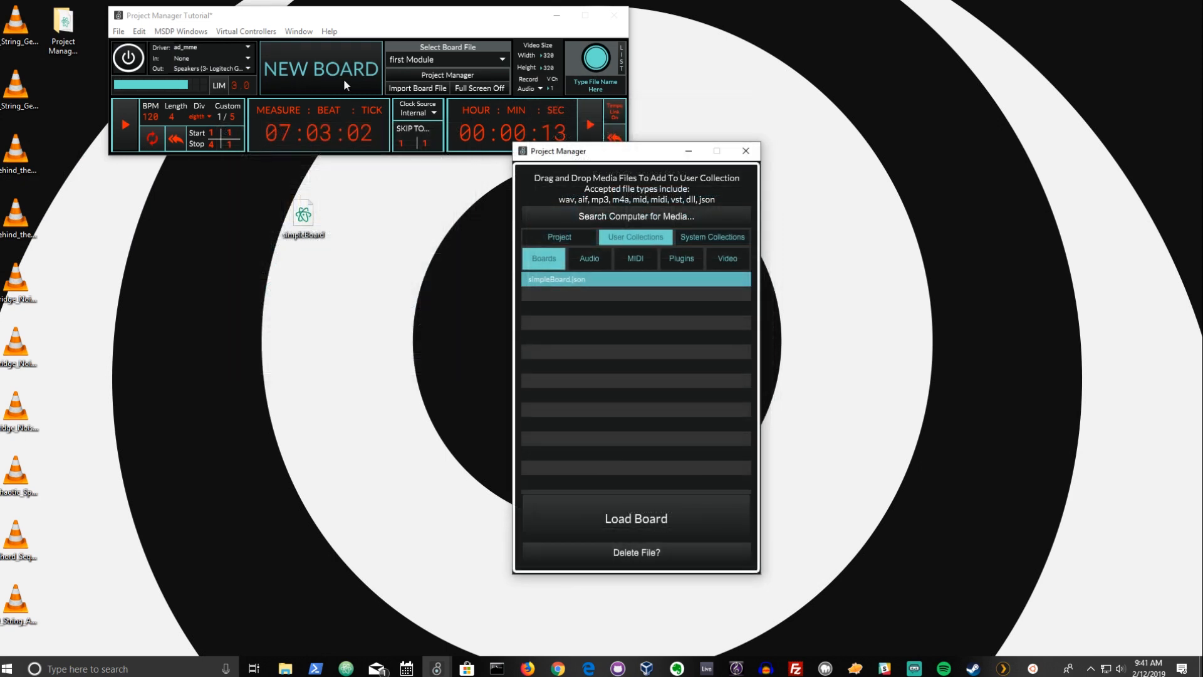
# Add a Stochastic Grains module to a new board and set its Duration to Dotted Eighth
pyautogui.moveTo(92, 48)
pyautogui.mouseDown()
pyautogui.moveTo(202, 167)
pyautogui.moveTo(235, 169)
pyautogui.mouseUp()
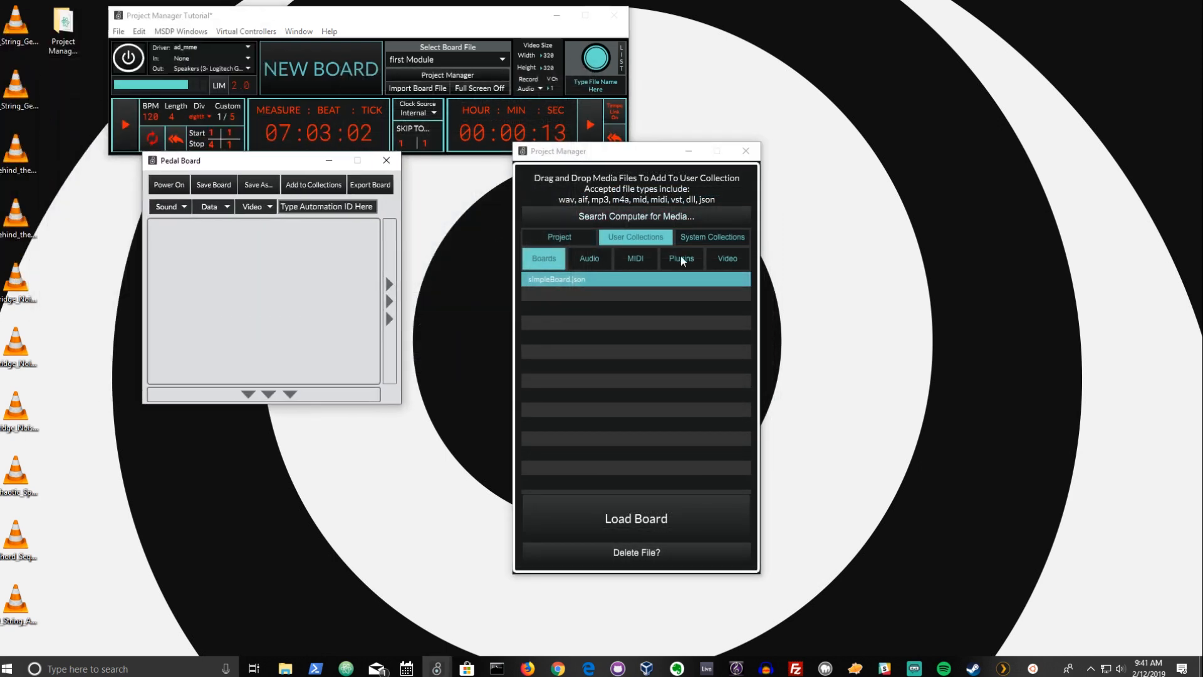
pyautogui.click(183, 209)
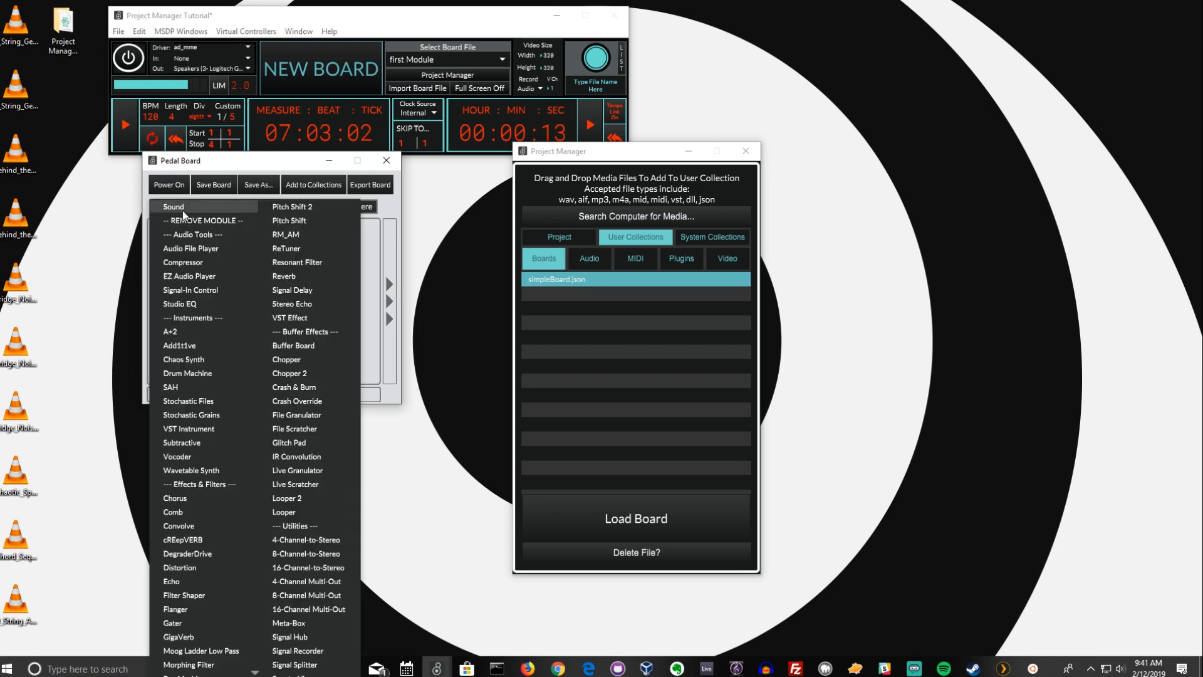
pyautogui.click(212, 414)
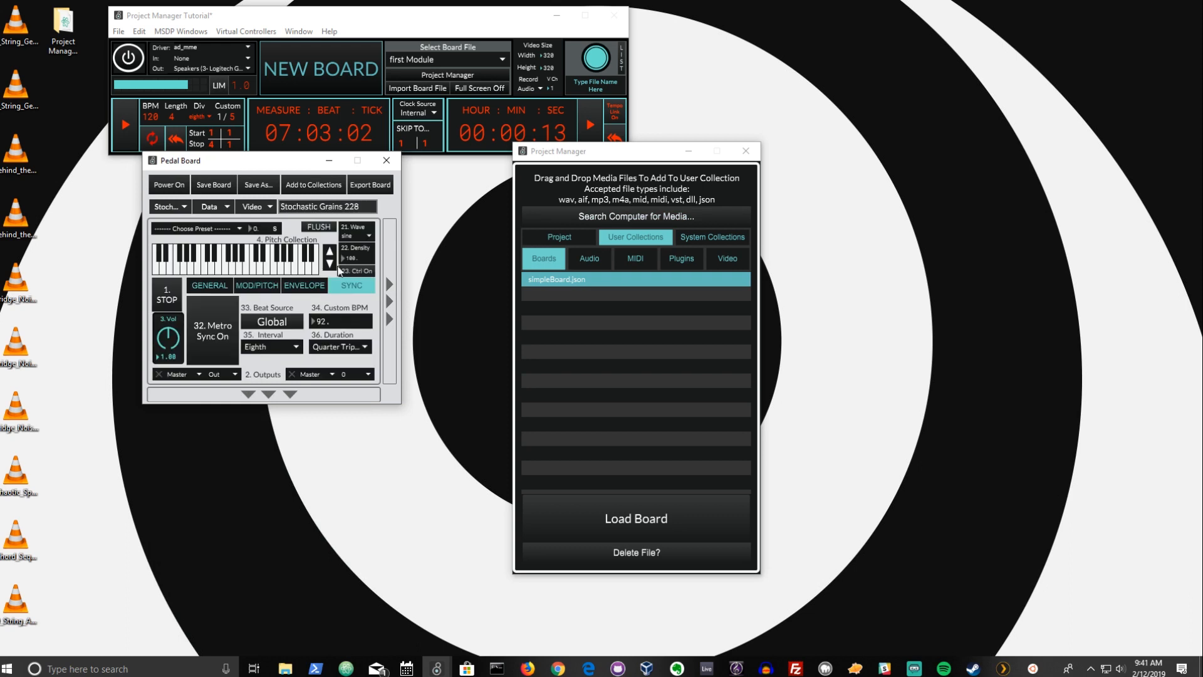
pyautogui.click(341, 347)
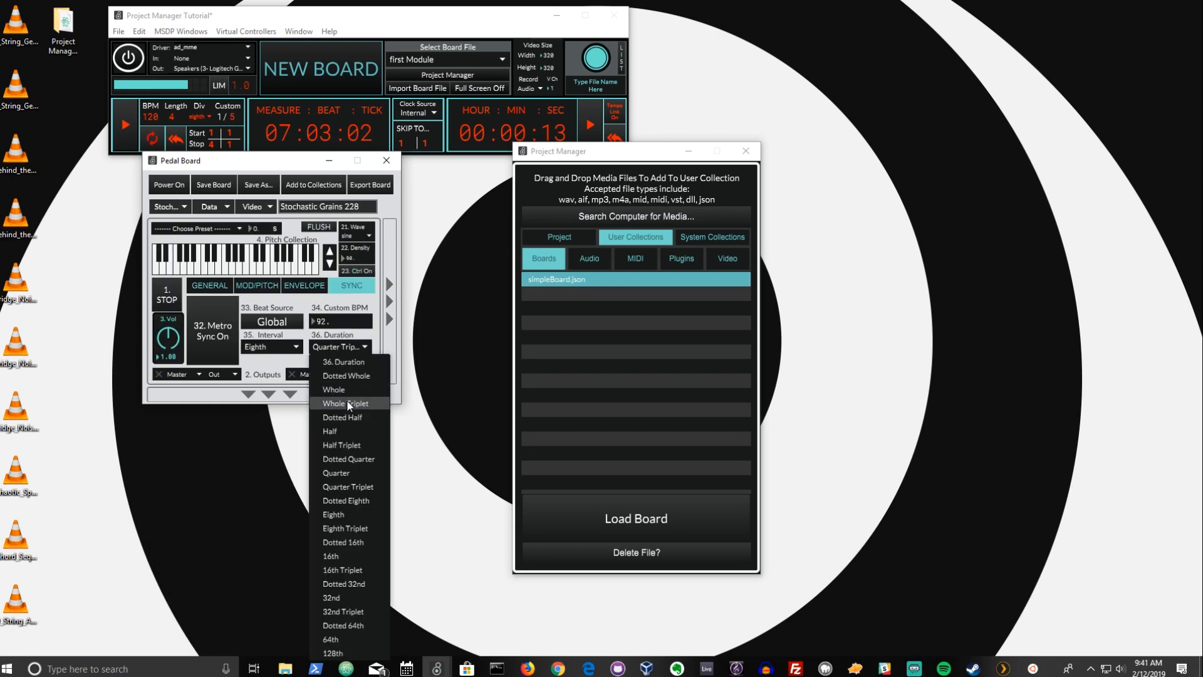
pyautogui.click(349, 505)
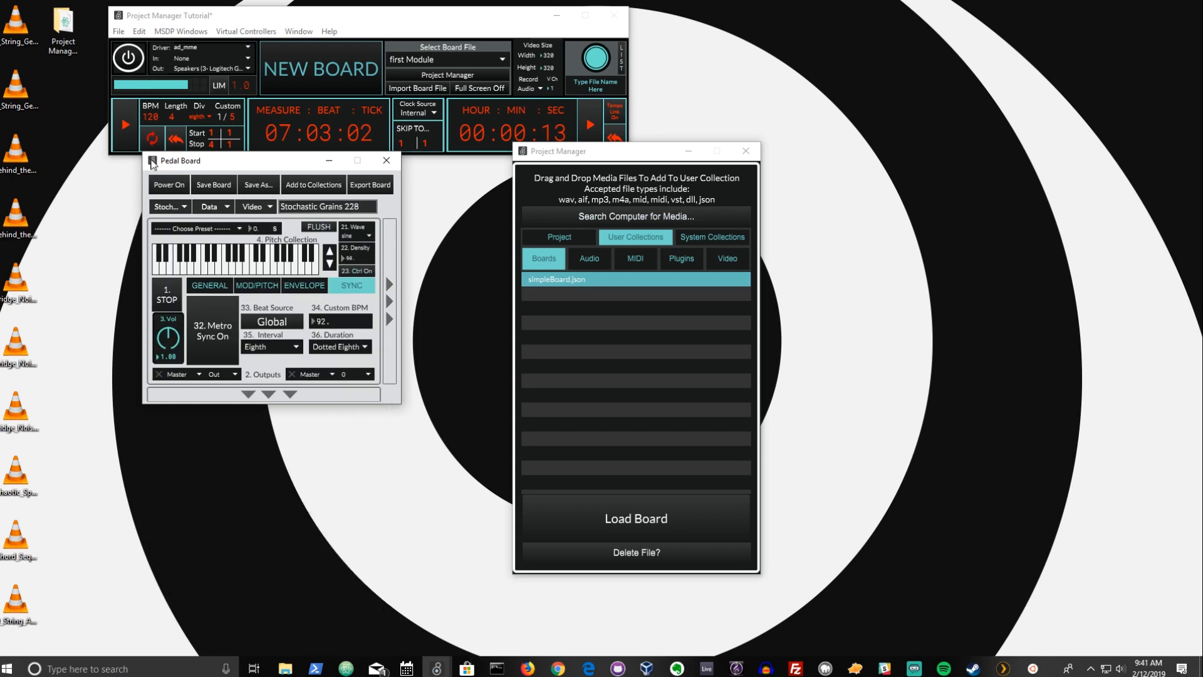
pyautogui.moveTo(152, 168); pyautogui.dragTo(197, 176)
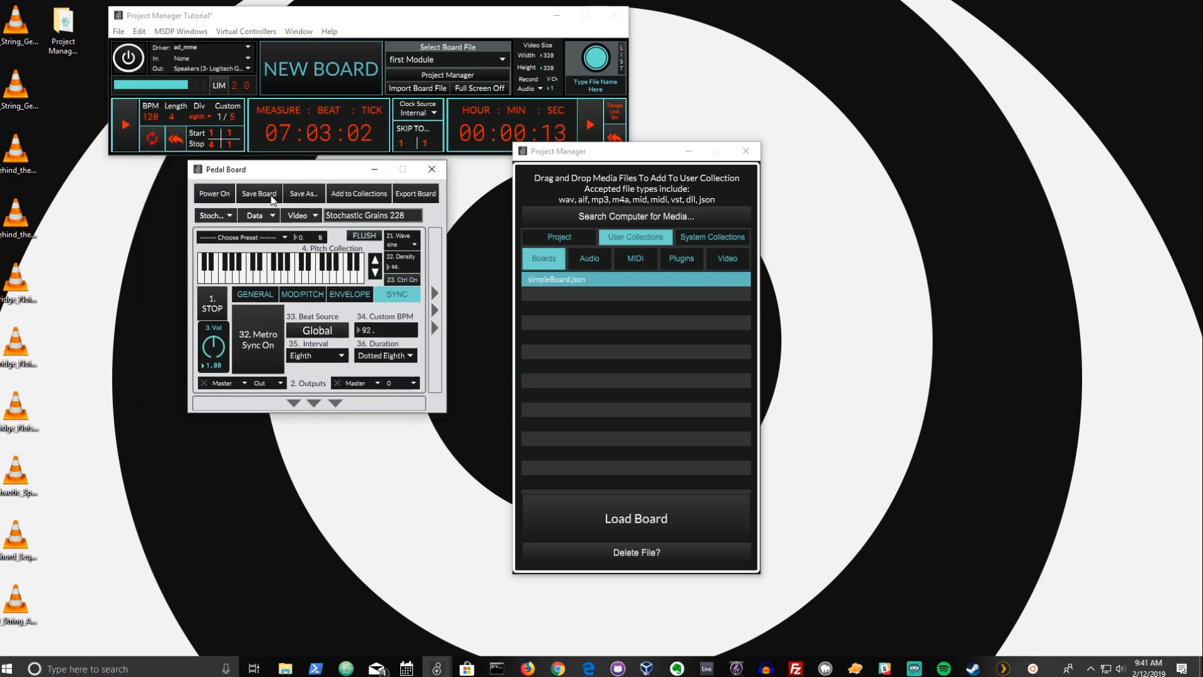
# Save the Stochastic Grains board to the collections as "simple Board 2" and refresh the User Collections boards list
pyautogui.click(363, 196)
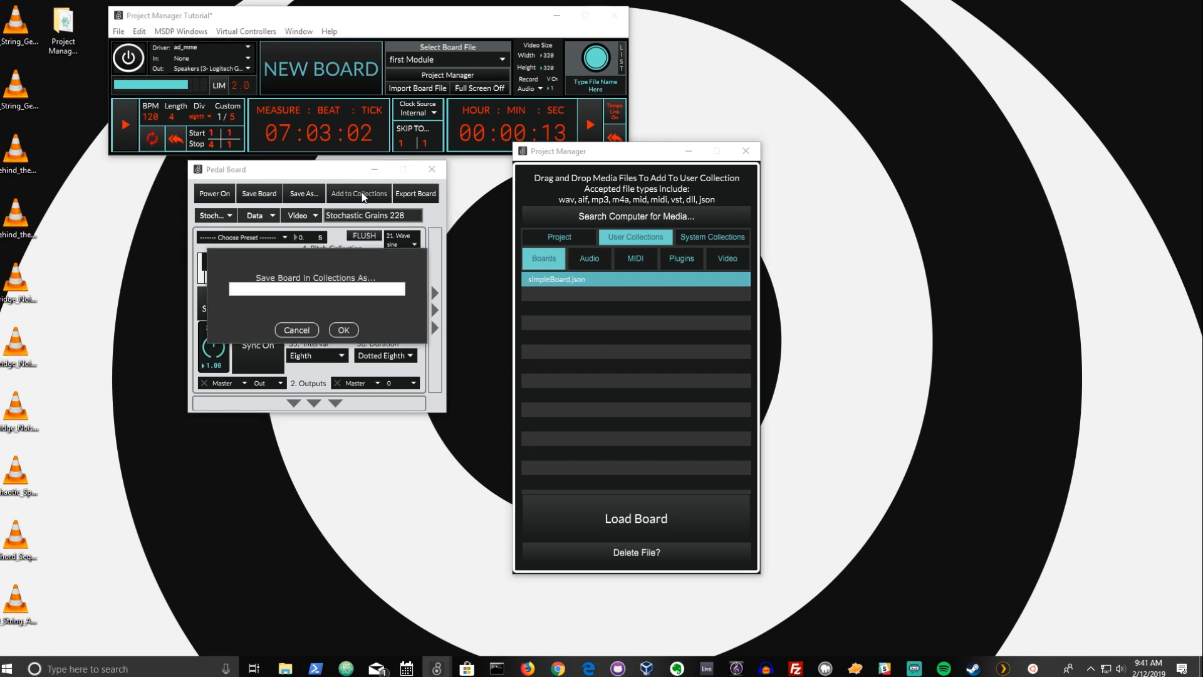
pyautogui.write('simple Board 2')
pyautogui.press('Return')
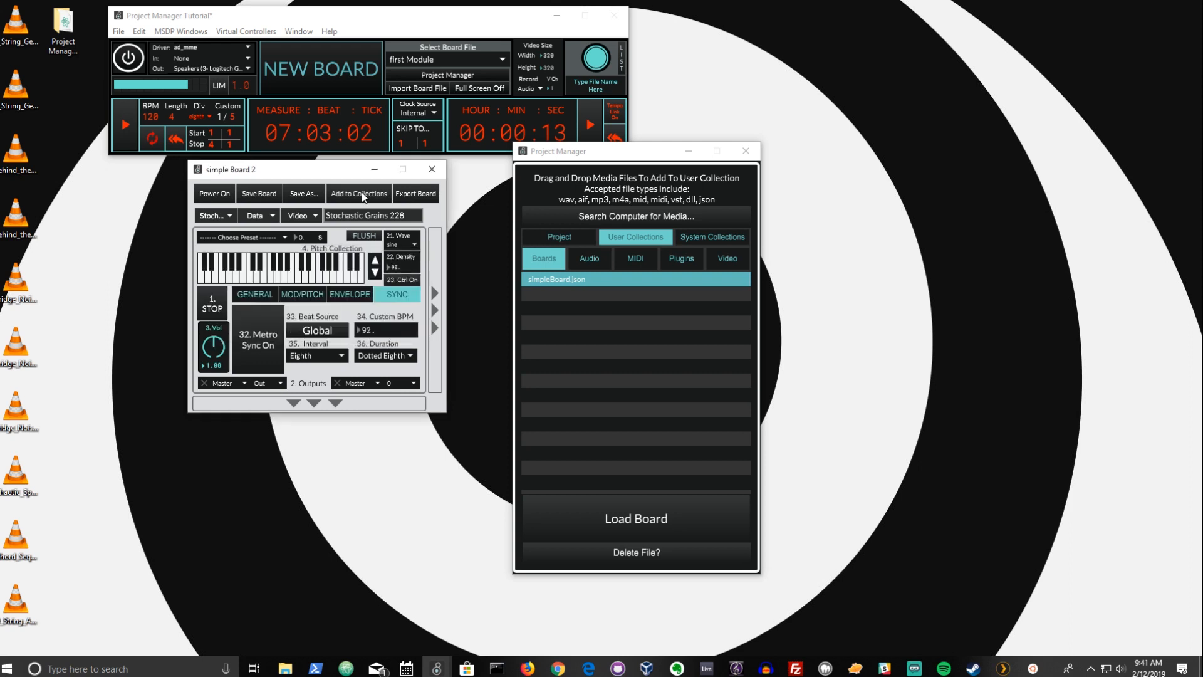
pyautogui.click(587, 260)
pyautogui.click(560, 258)
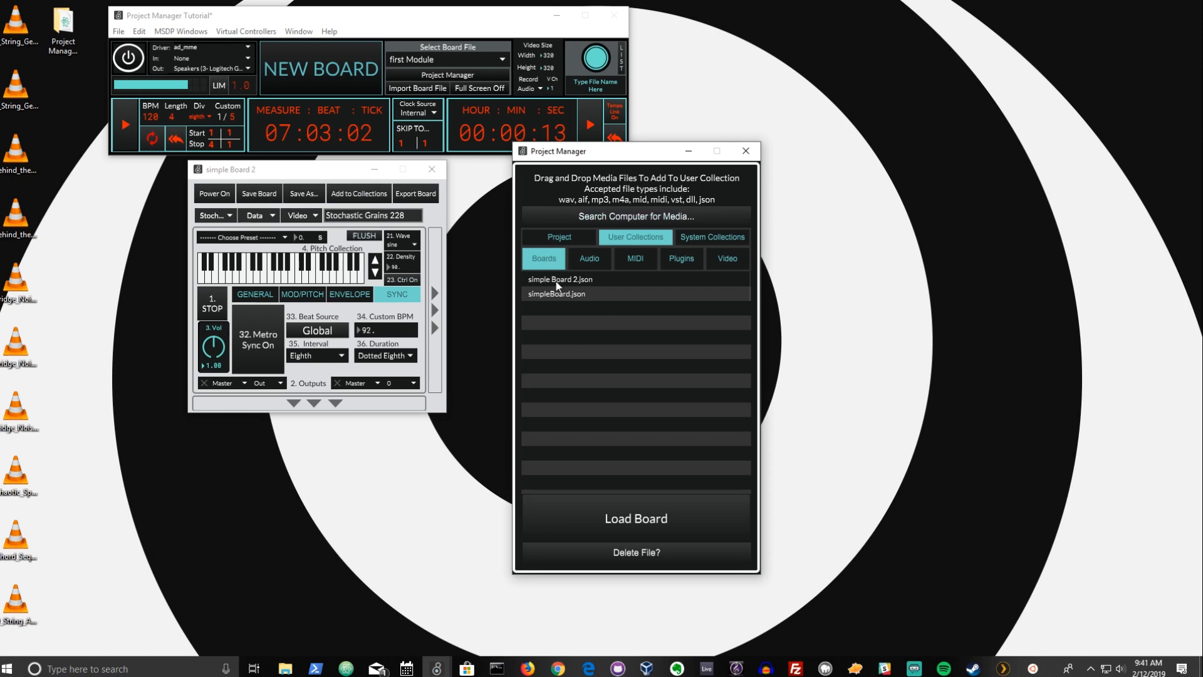
# Close the open Stochastic Grains board and load simple Board 2.json from User Collections
pyautogui.click(556, 282)
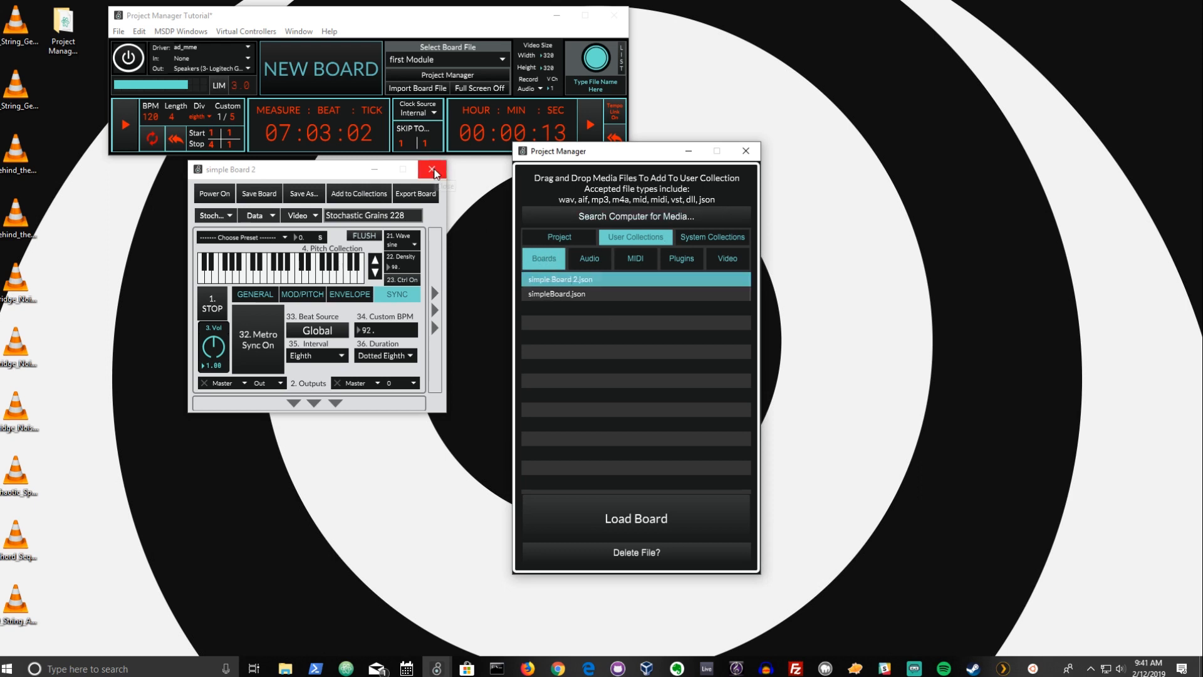
pyautogui.click(435, 172)
pyautogui.click(613, 520)
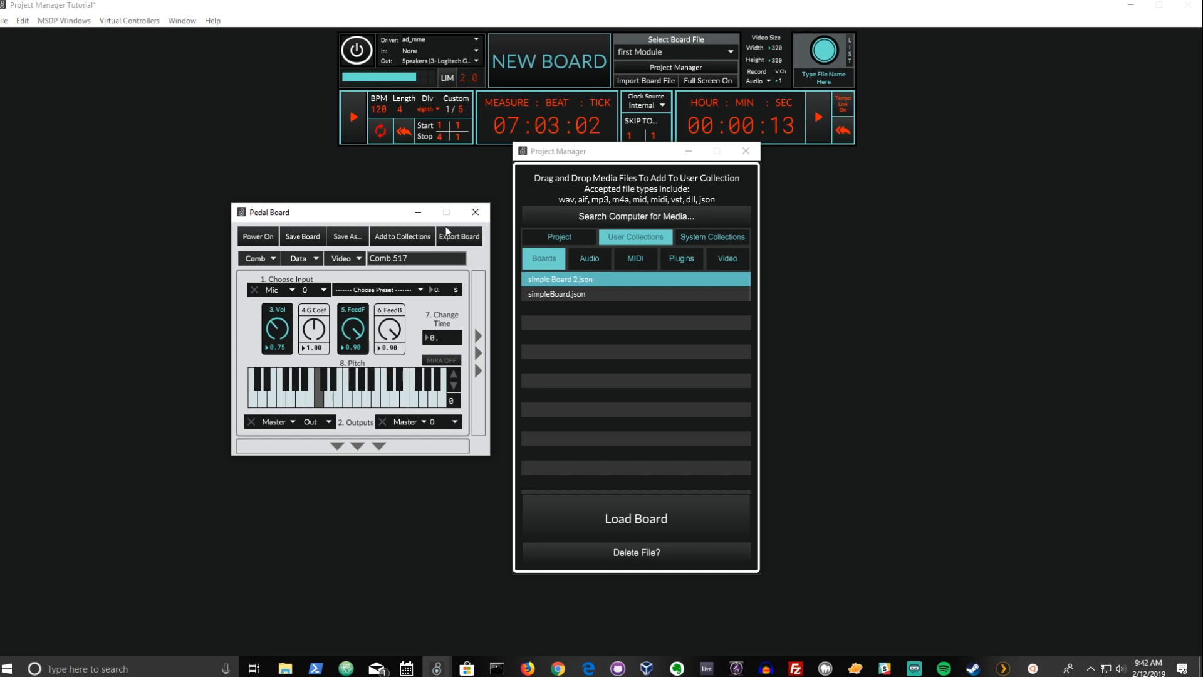
# Close the Project Manager and center the Comb board's window beneath the main controls
pyautogui.moveTo(533, 155); pyautogui.dragTo(529, 182)
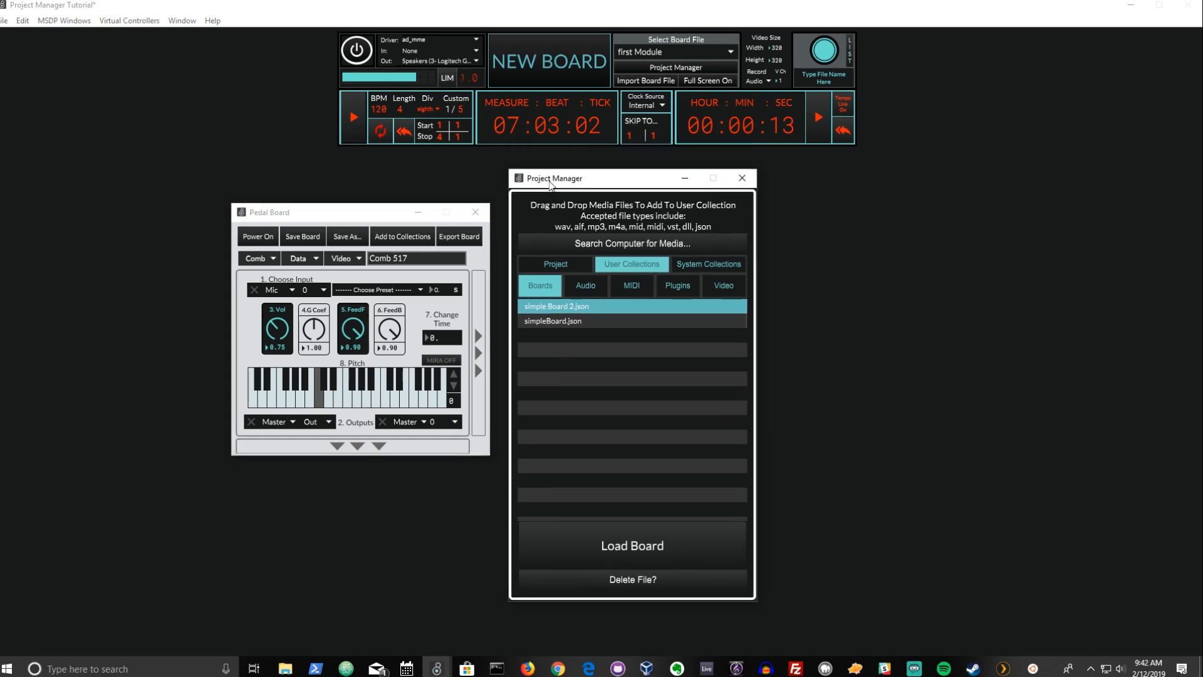
pyautogui.click(741, 179)
pyautogui.moveTo(331, 213); pyautogui.dragTo(548, 179)
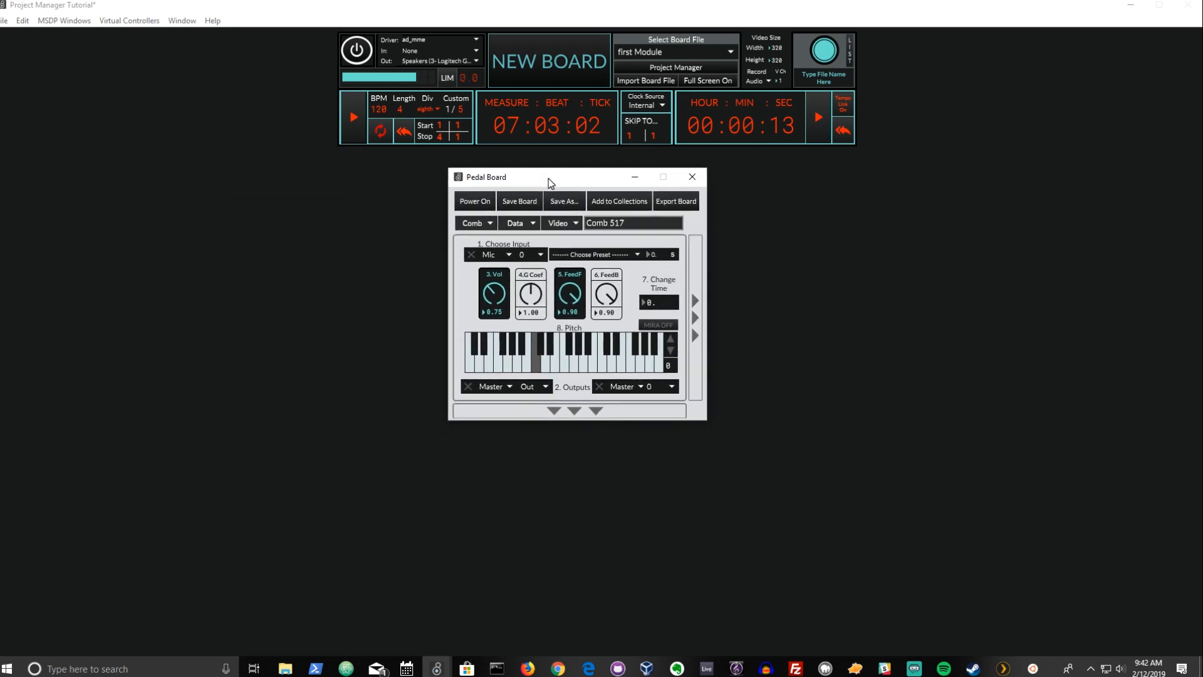
# Check the Comb module's preset list and set Vol to 0.38, G Coef to 0.39, FeedF to 0.68 and FeedB to 0.76
pyautogui.click(596, 255)
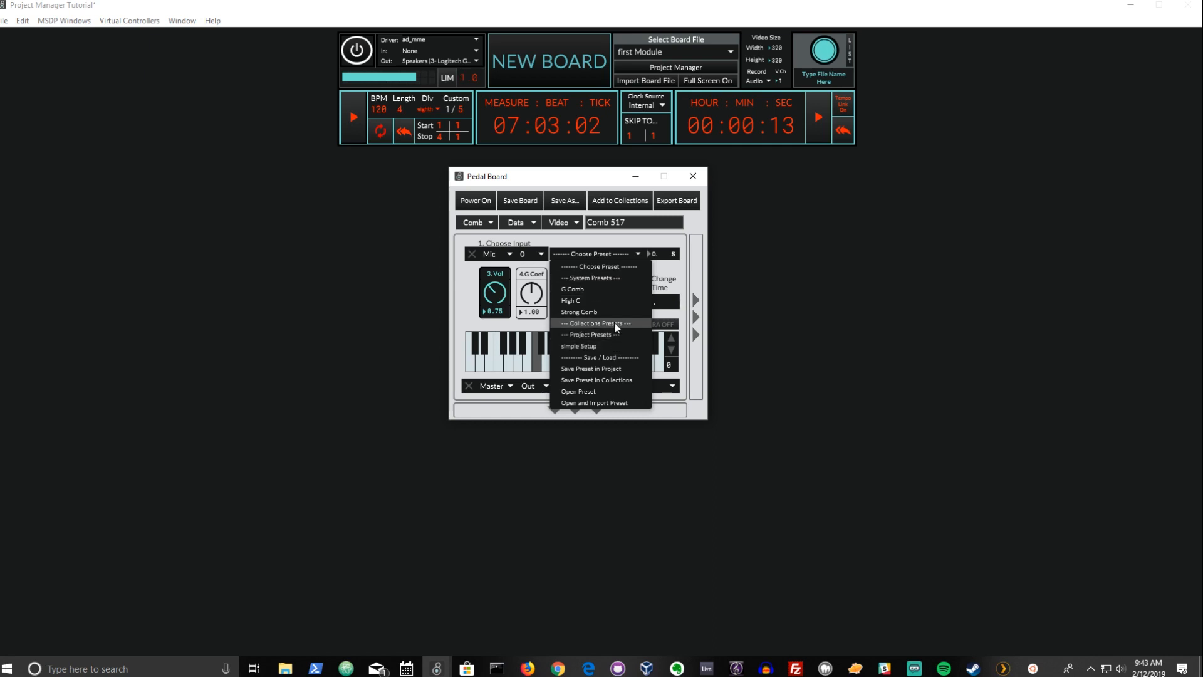
pyautogui.click(461, 299)
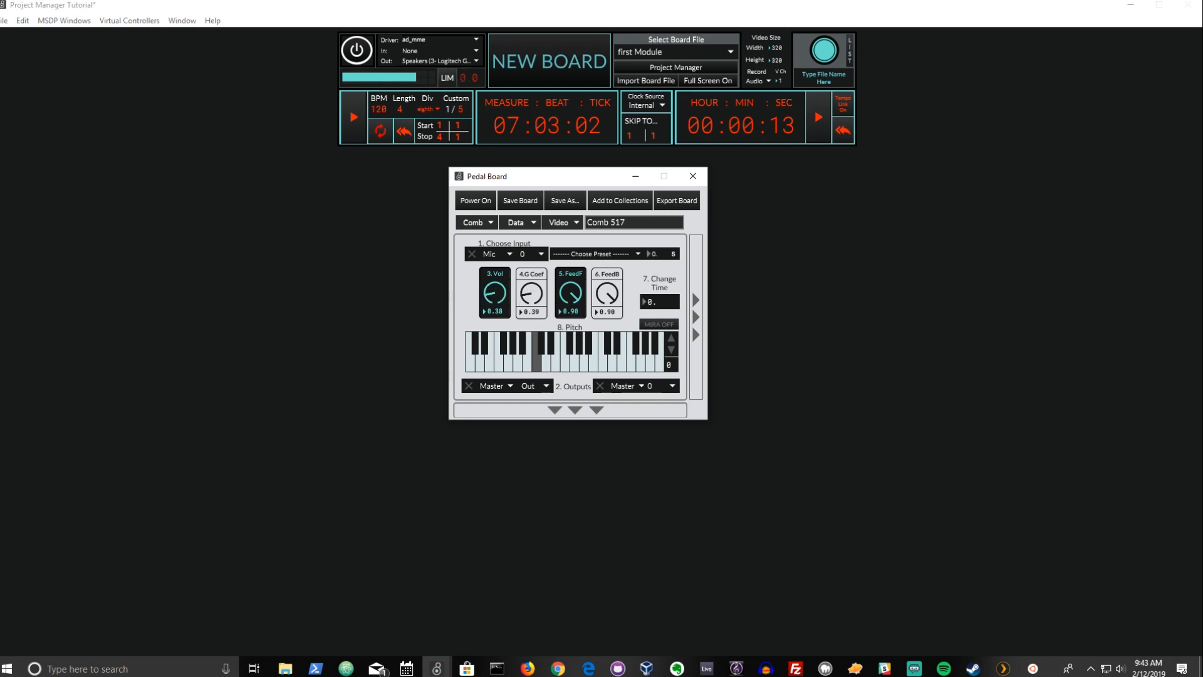
pyautogui.moveTo(573, 297); pyautogui.dragTo(619, 307)
# Save the Comb settings as a Collections preset named "collection 1" and check the preset list for it
pyautogui.click(637, 259)
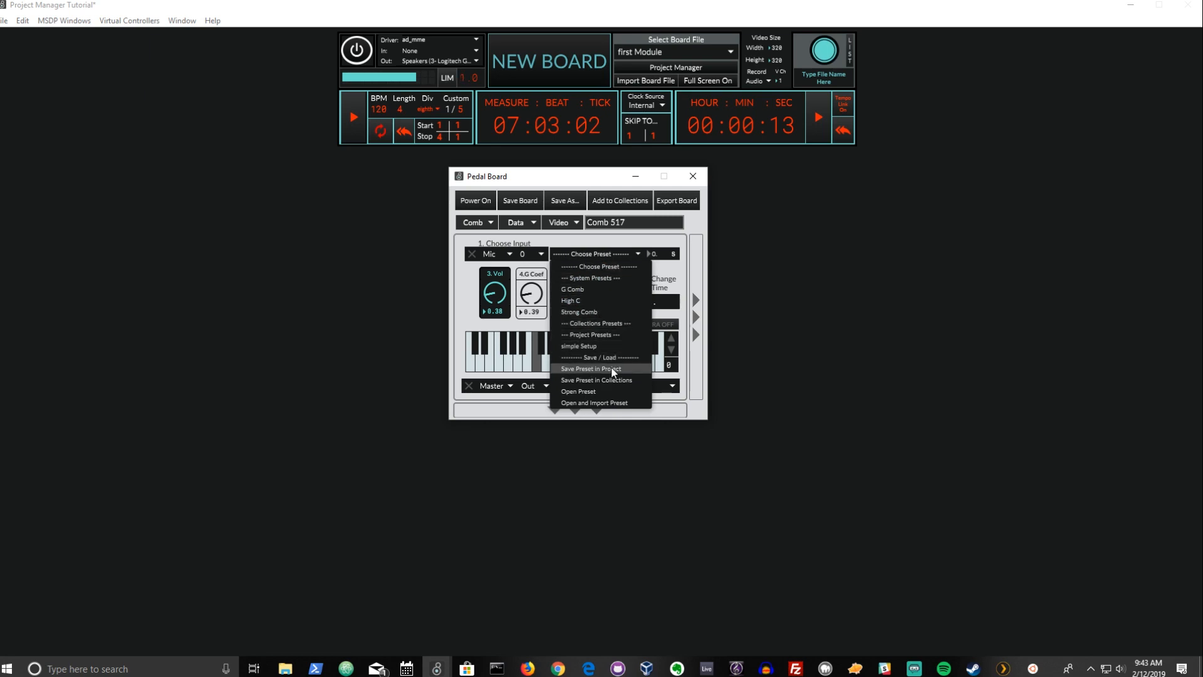
pyautogui.click(583, 382)
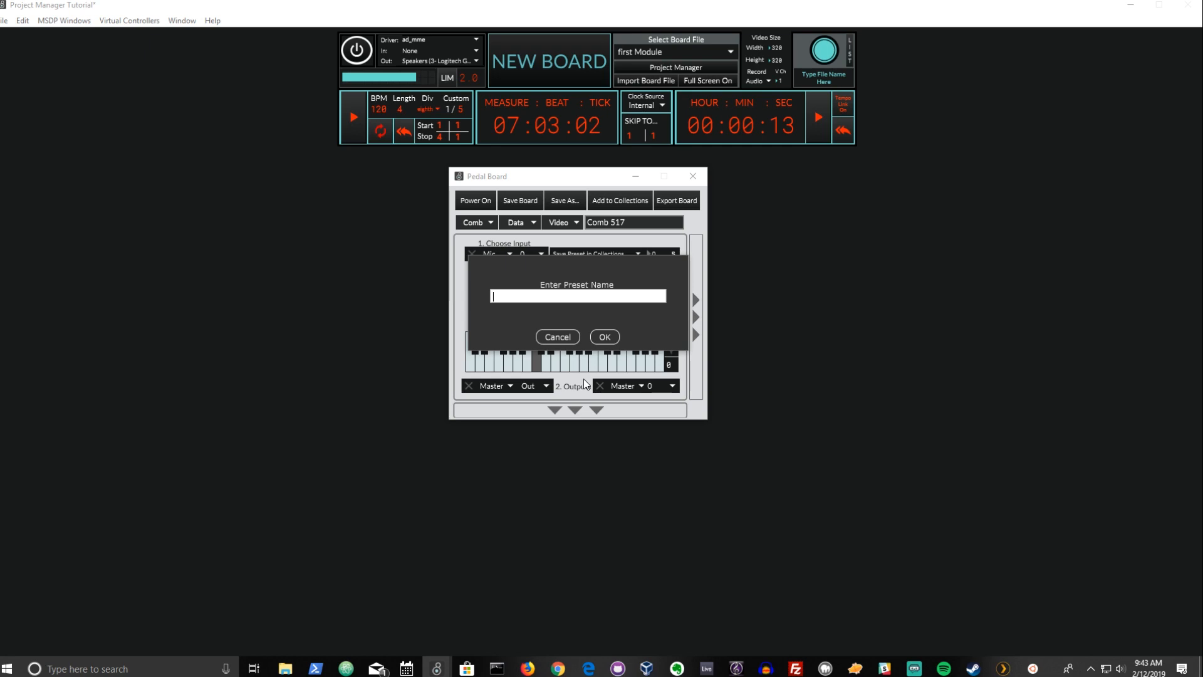
pyautogui.write('collection 12')
pyautogui.press('BackSpace')
pyautogui.press('Return')
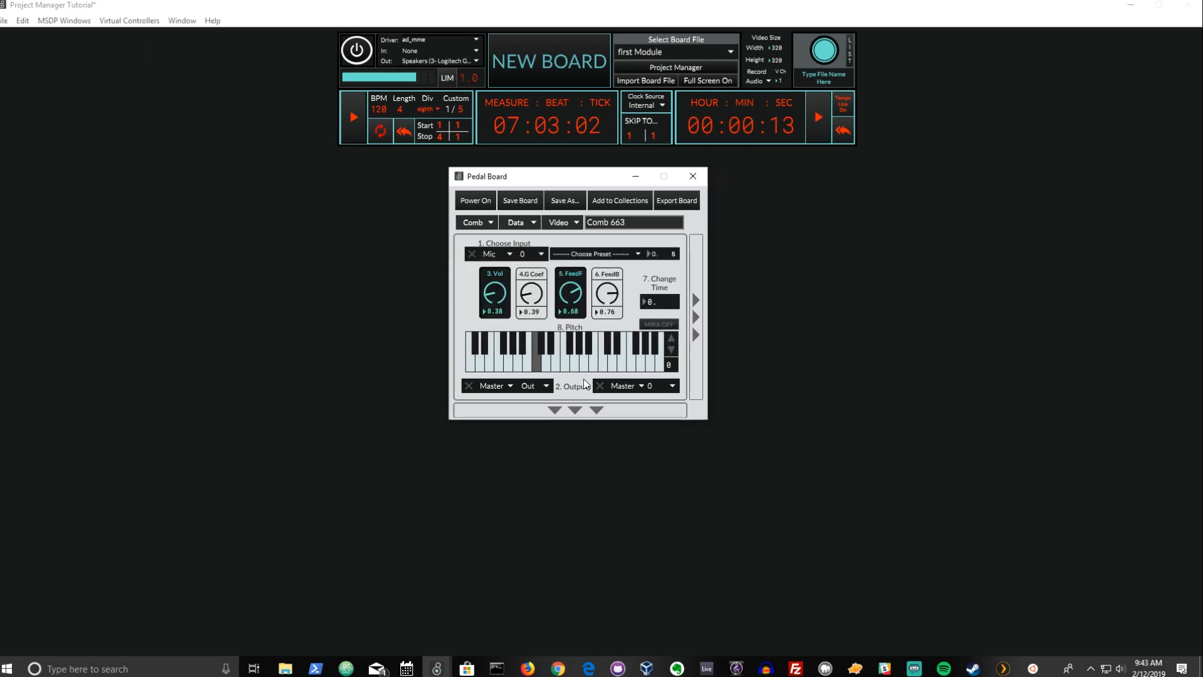
pyautogui.click(590, 253)
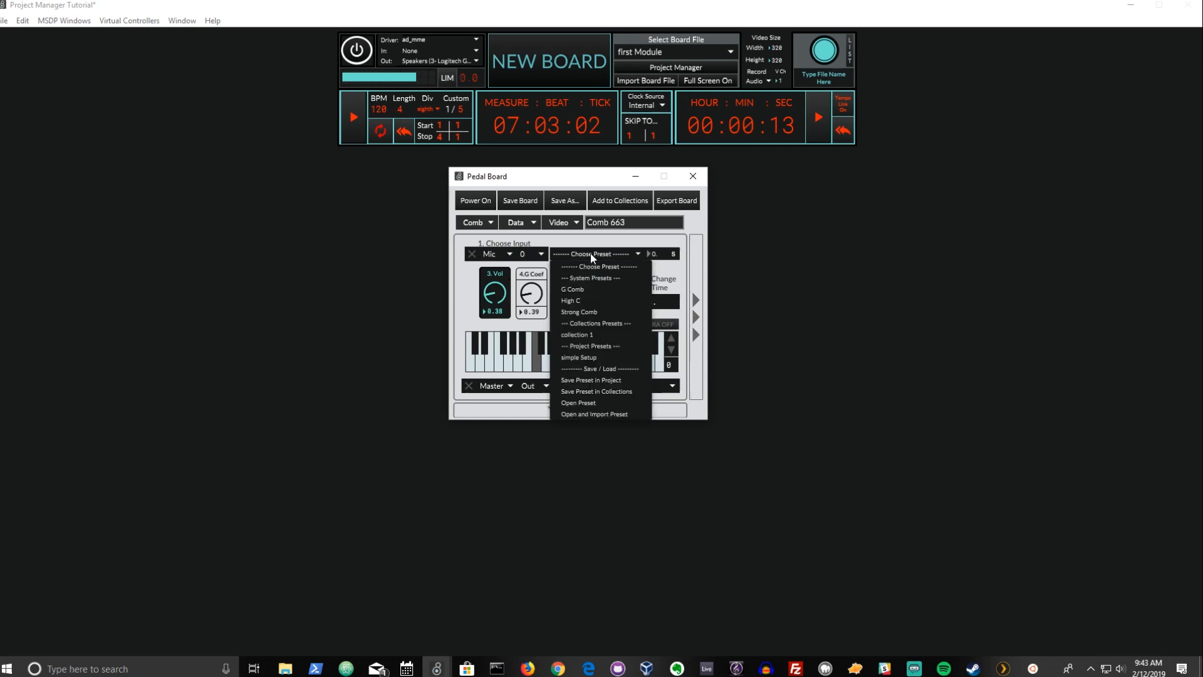